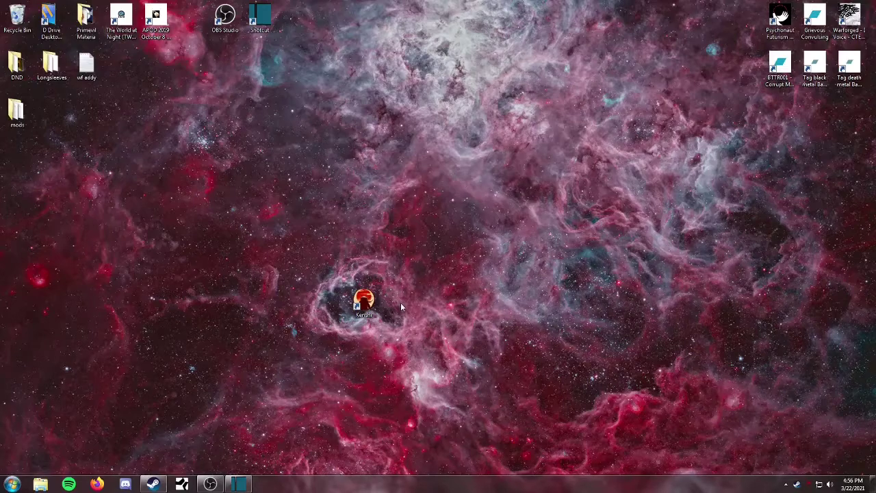
Open Kenshi in the Steam library and launch its modding tool.
right_click(798, 484)
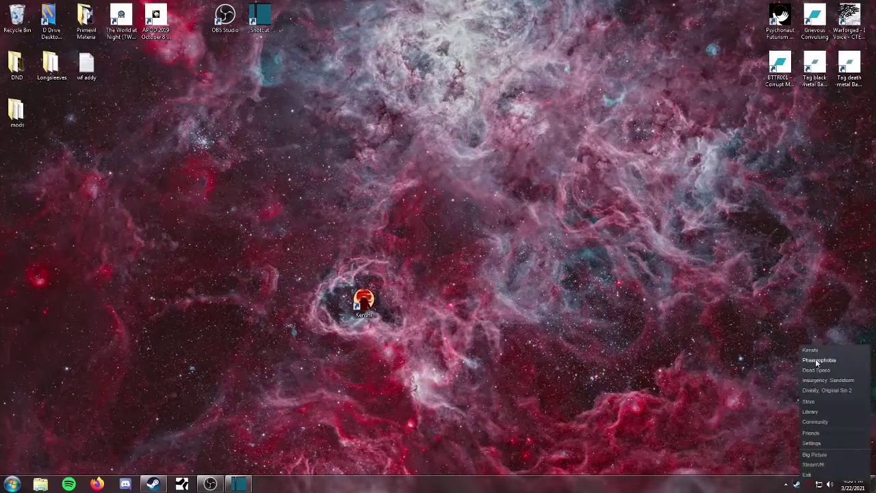
left_click(818, 413)
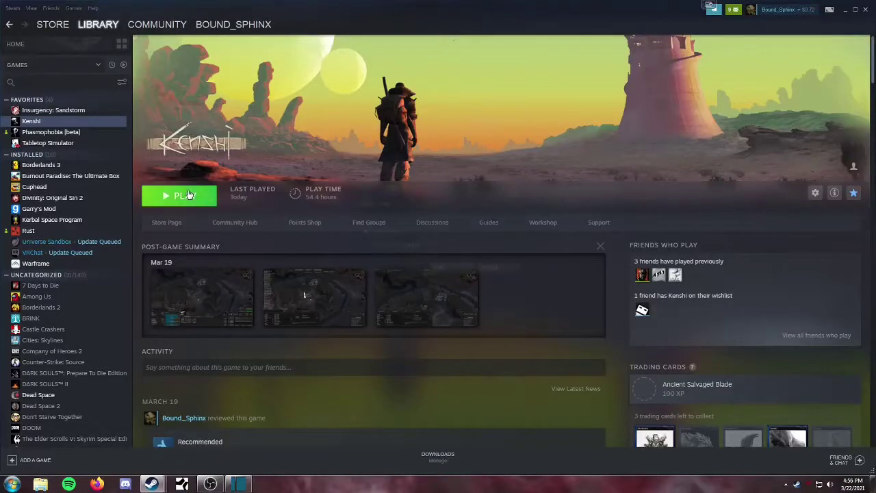
left_click(40, 484)
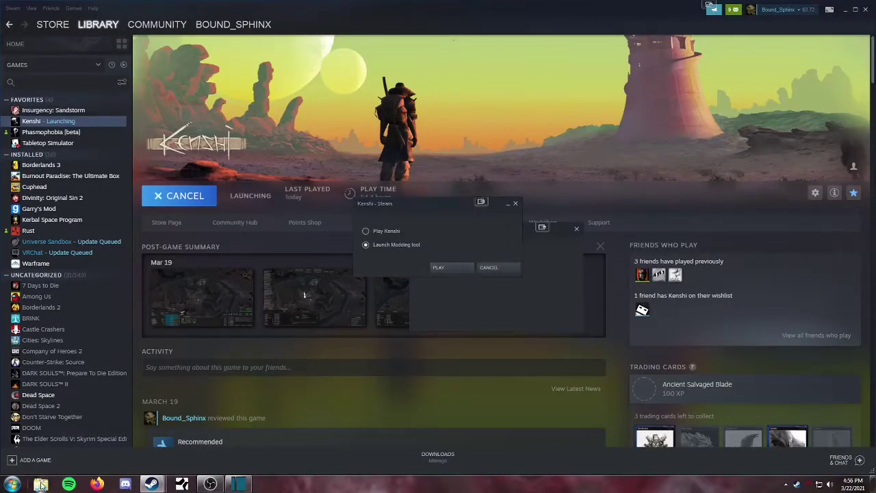
left_click(402, 283)
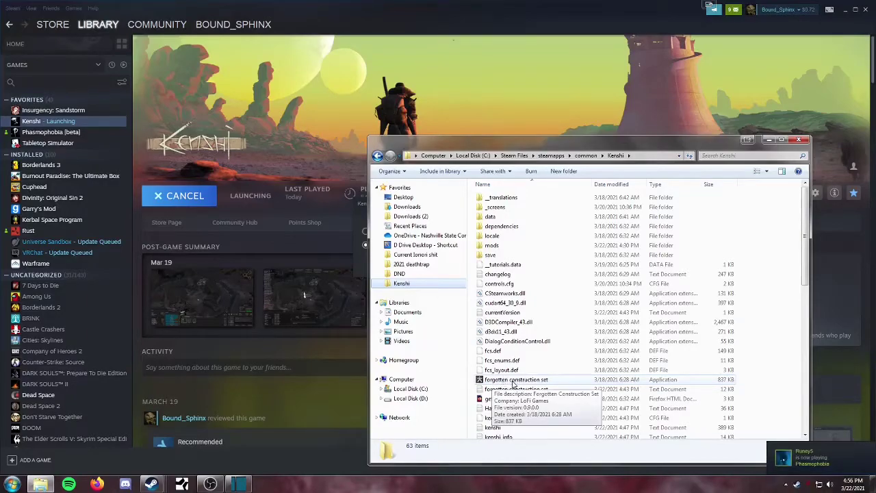
left_click(795, 140)
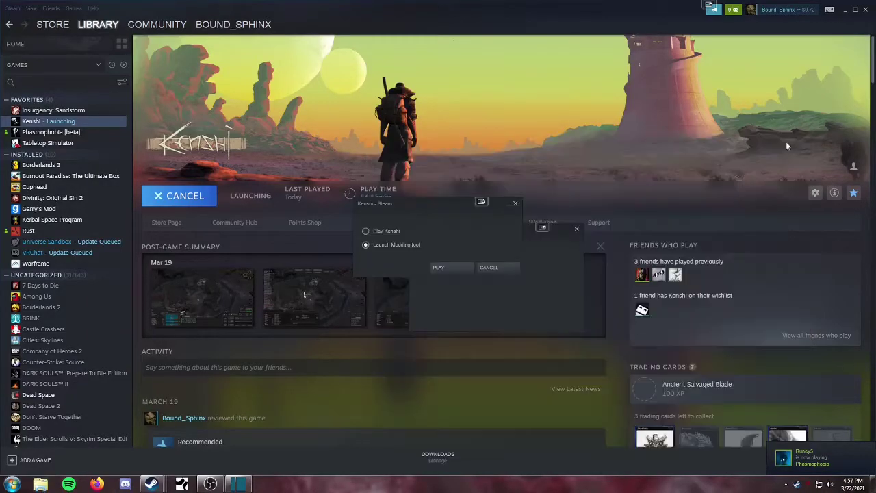
left_click(448, 268)
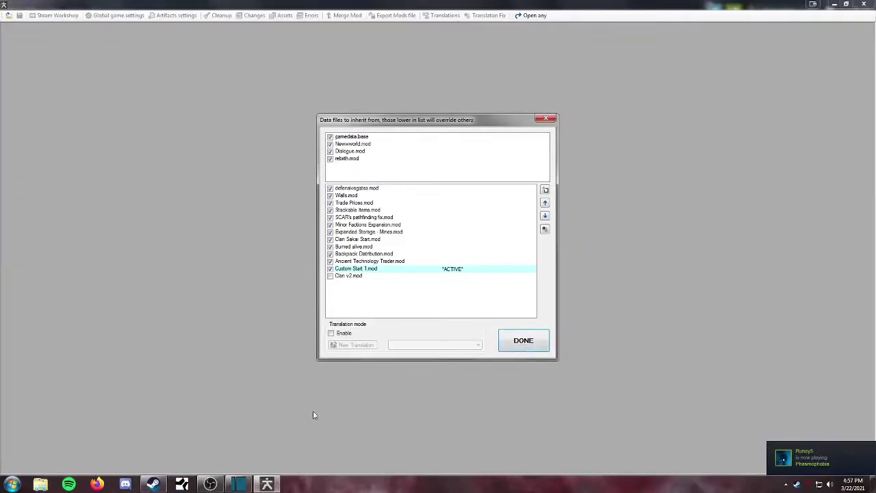
Deselect all the additional mods in the data file list, keeping only the four base game files enabled.
mouse_move(369, 272)
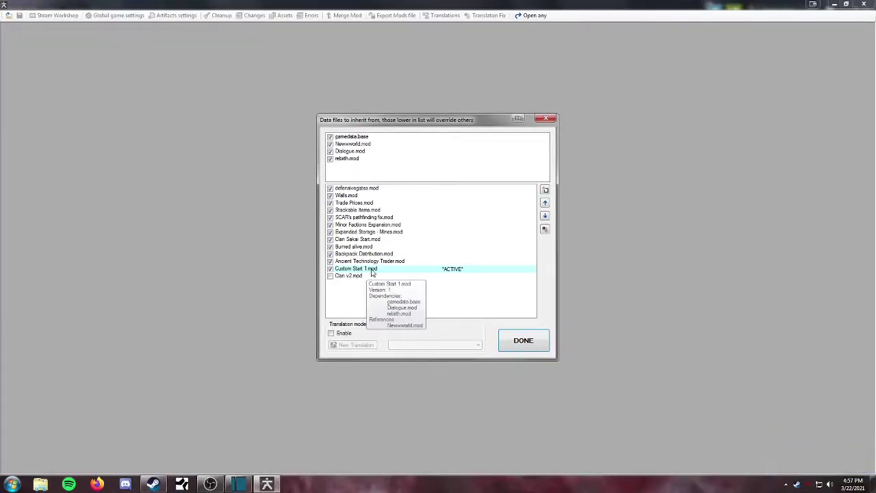
double_click(373, 273)
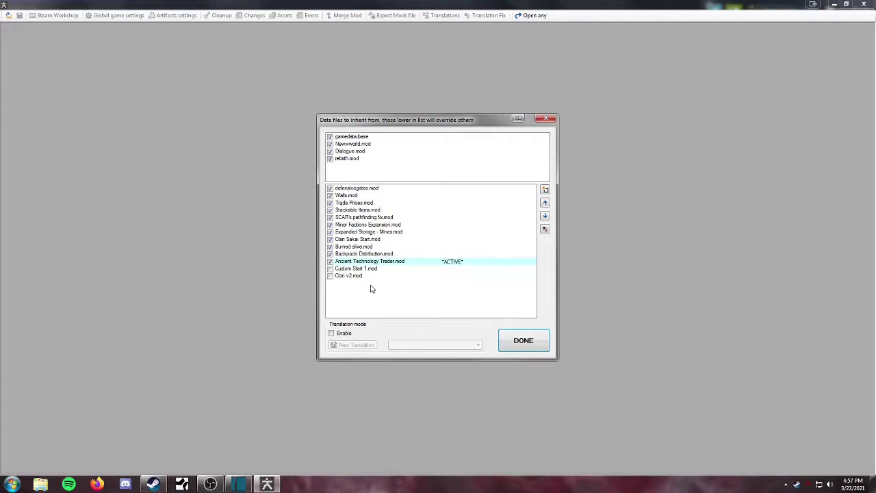
left_click(547, 232)
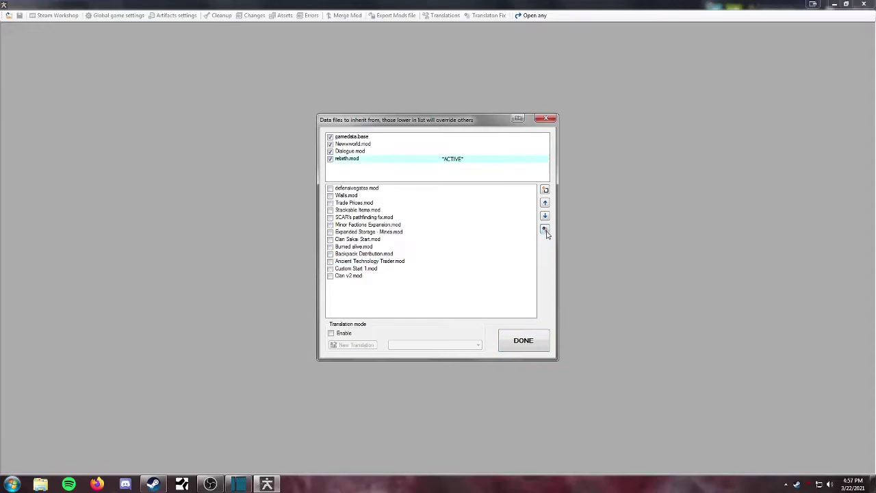
Create a new mod named "The Soldiers of Black Desert City" and load it as the active mod.
left_click(546, 191)
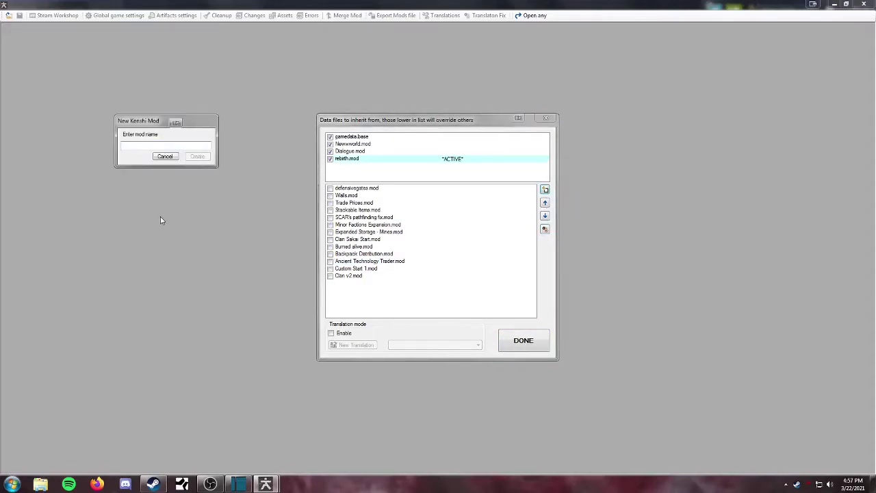
type("This")
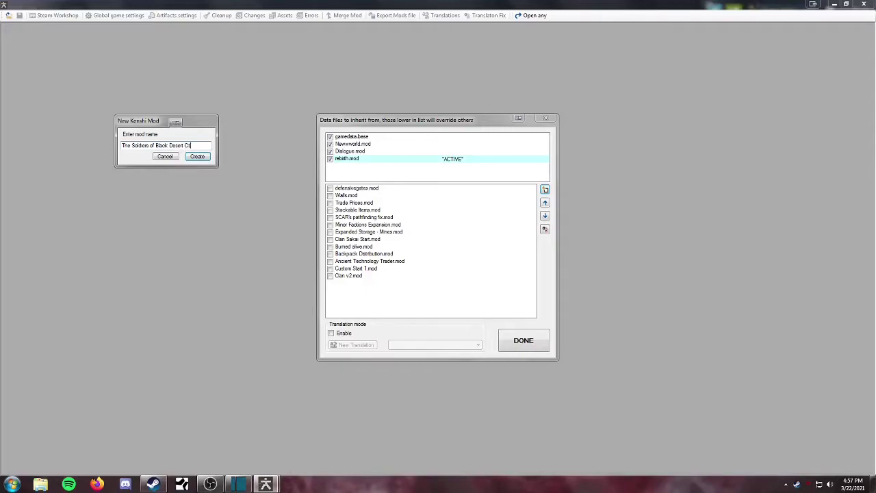
left_click(197, 158)
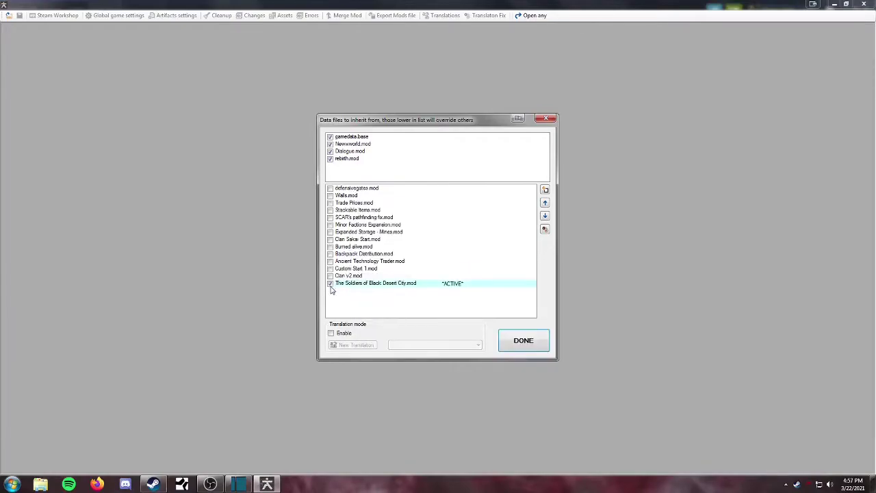
left_click(524, 341)
Duplicate the Nobodies entry among the game starts.
left_click_drag(206, 31, 361, 96)
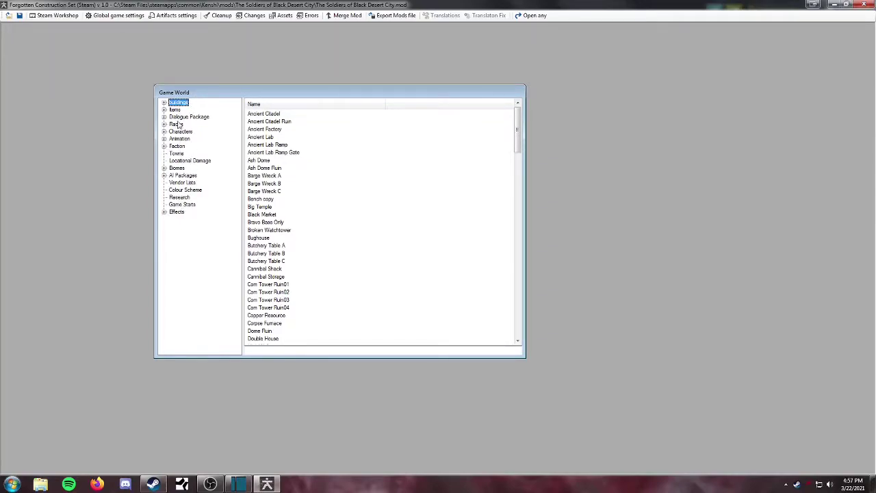
left_click(184, 205)
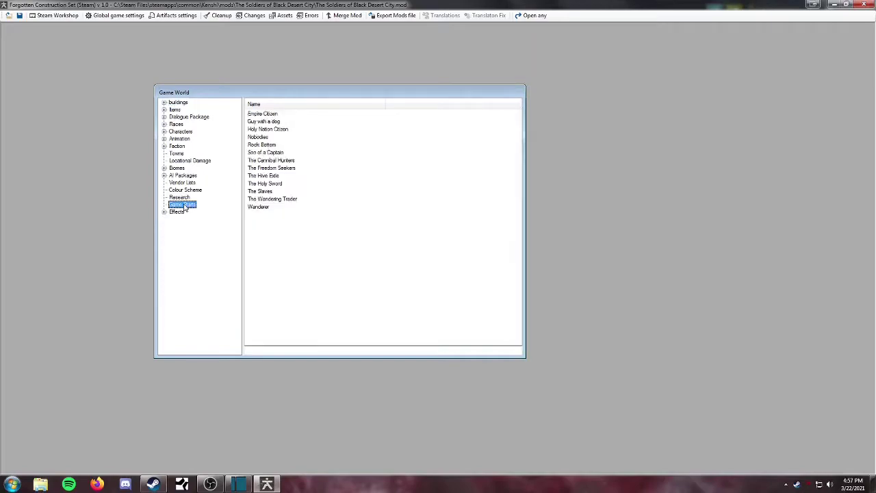
left_click(280, 224)
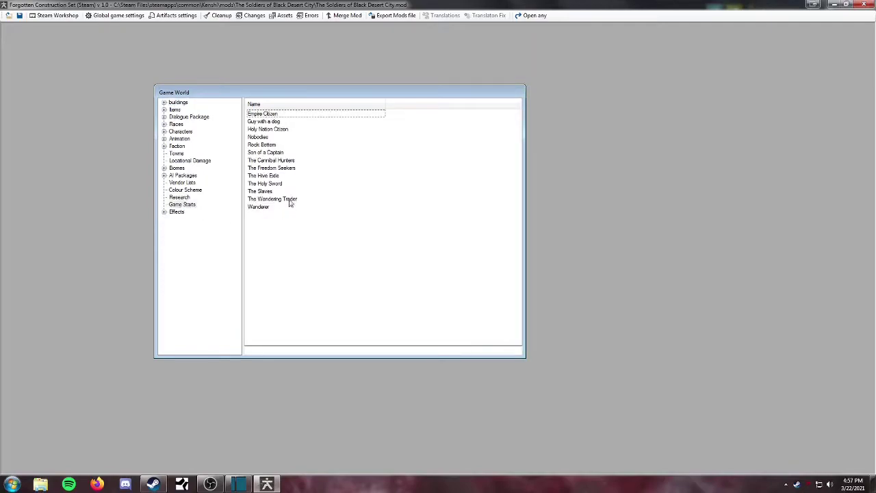
right_click(272, 138)
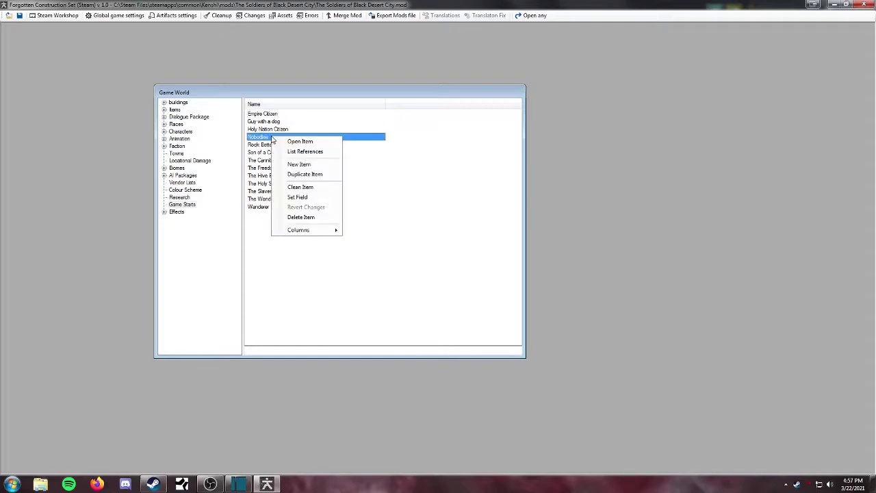
left_click(316, 179)
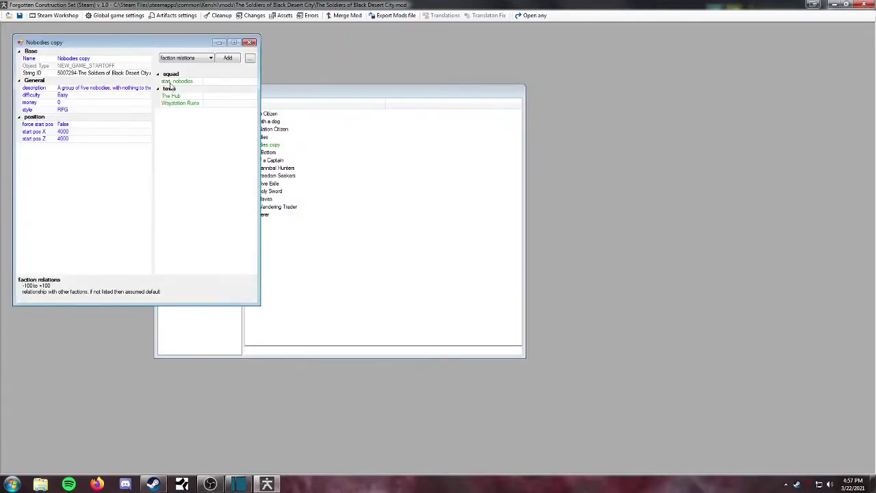
Rename the duplicated game start as "The Soldiers of Black Desert City".
left_click_drag(134, 36, 397, 117)
left_click(363, 130)
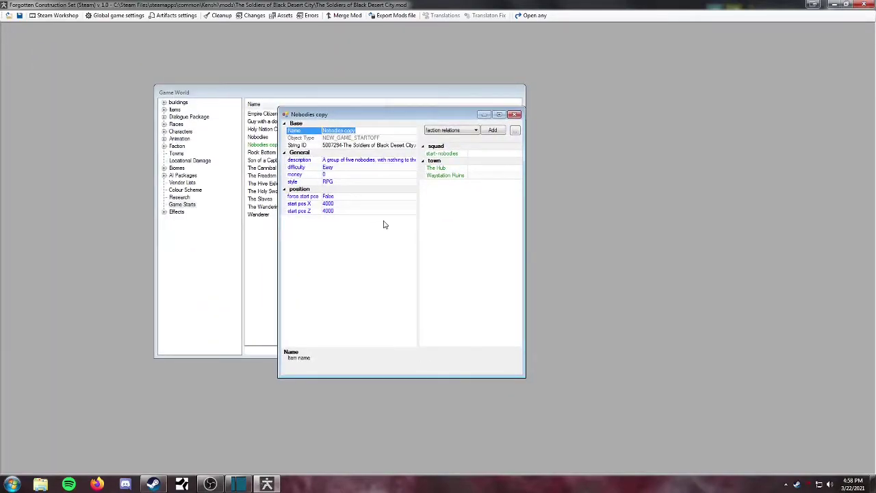
type("The Sol")
key("Return")
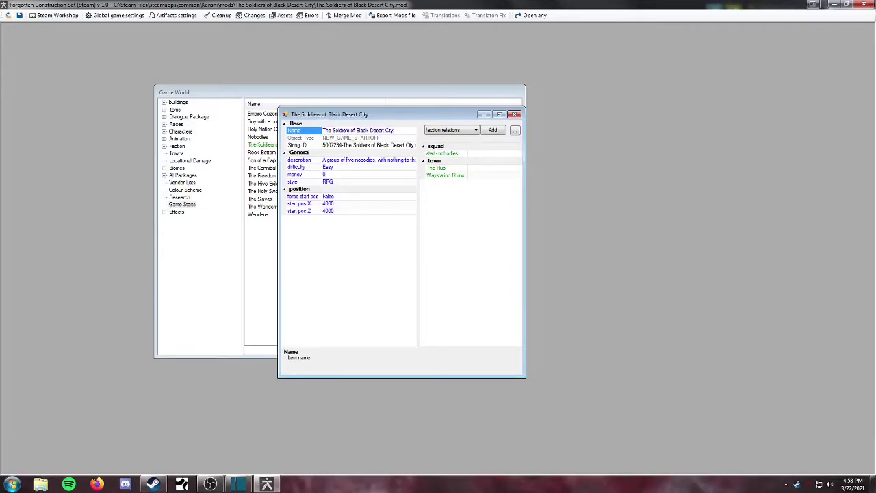
Set the game start's description to "5 Skeleboys" and its starting money to 5000.
left_click(356, 161)
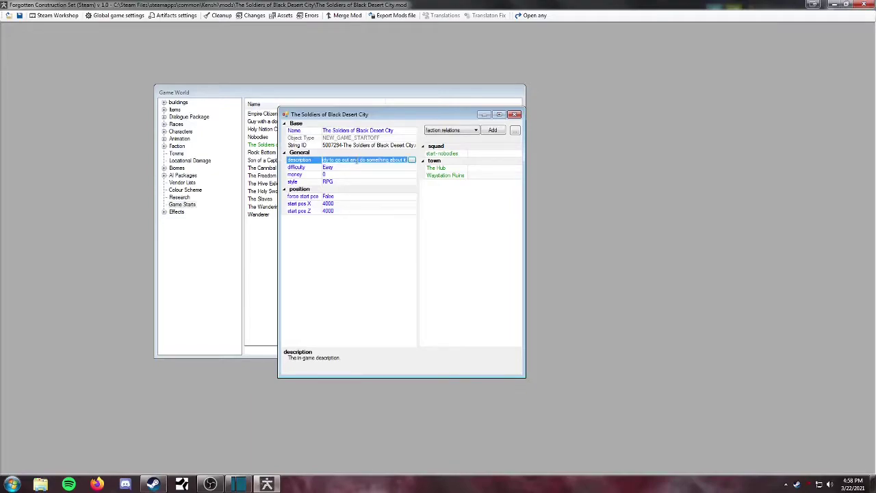
type("Skeleboys")
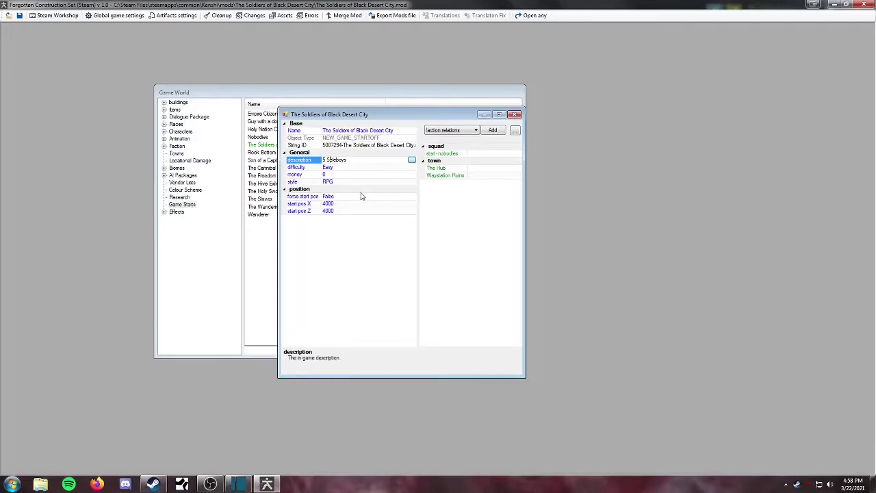
type("k")
left_click(340, 168)
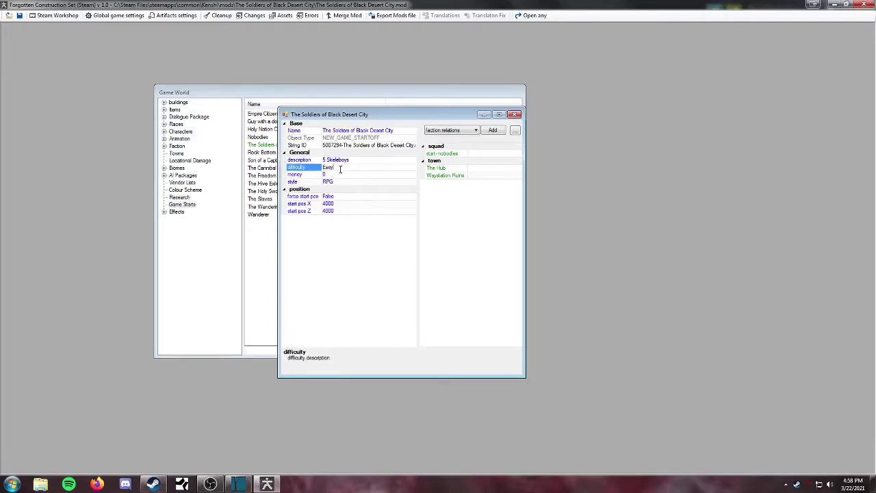
left_click(341, 168)
left_click(347, 175)
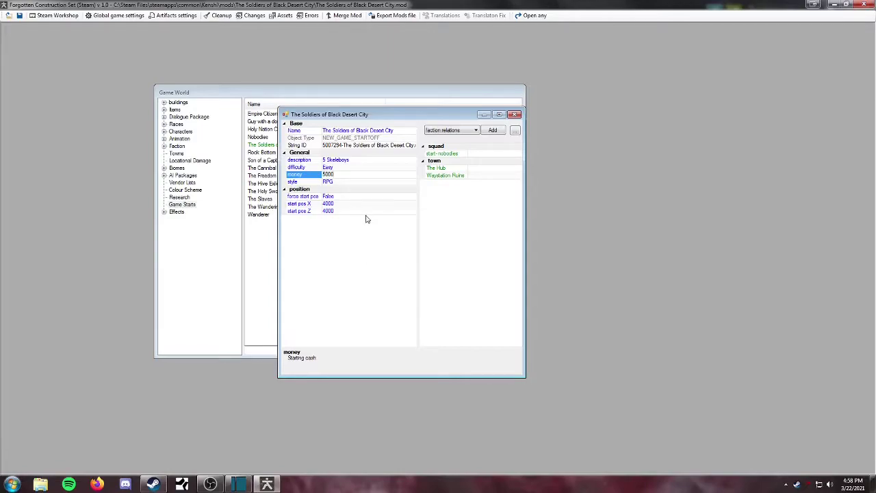
left_click(347, 181)
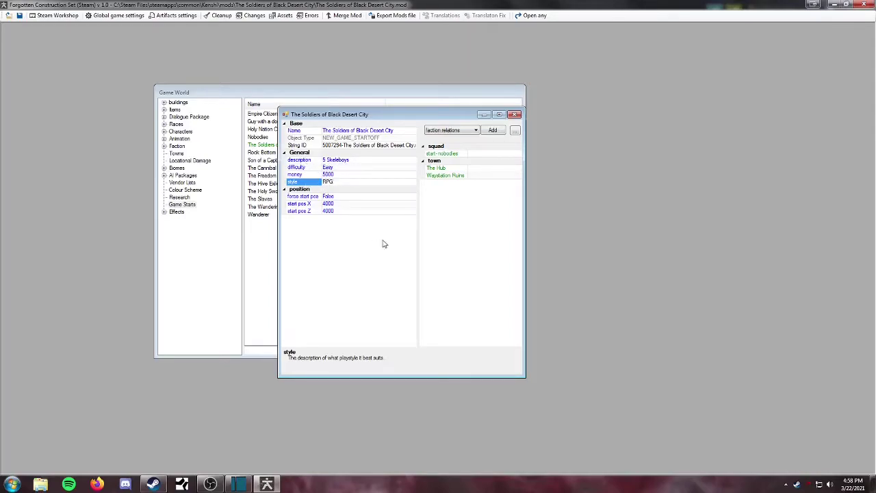
Remove the towns The Hub and Waystation Ruins and the start-nobodies squad from the game start's references.
left_click(450, 169)
right_click(451, 169)
left_click(481, 182)
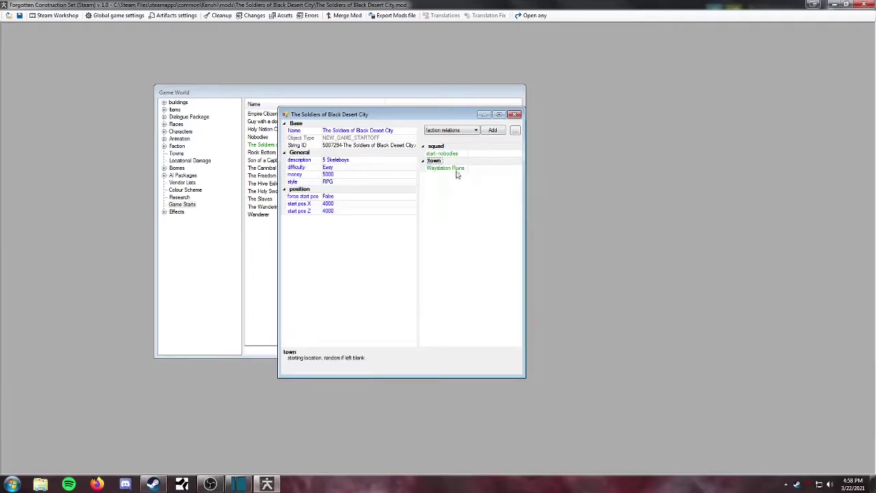
right_click(445, 168)
left_click(480, 183)
left_click(445, 153)
right_click(445, 153)
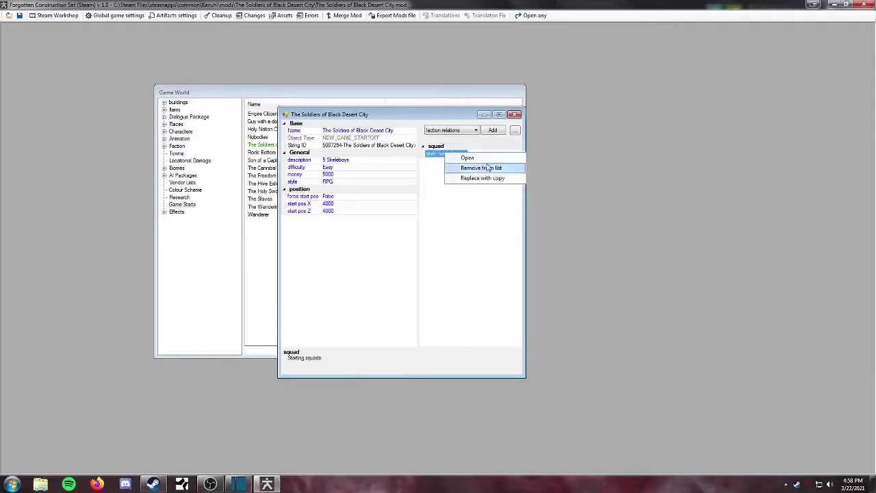
left_click(482, 167)
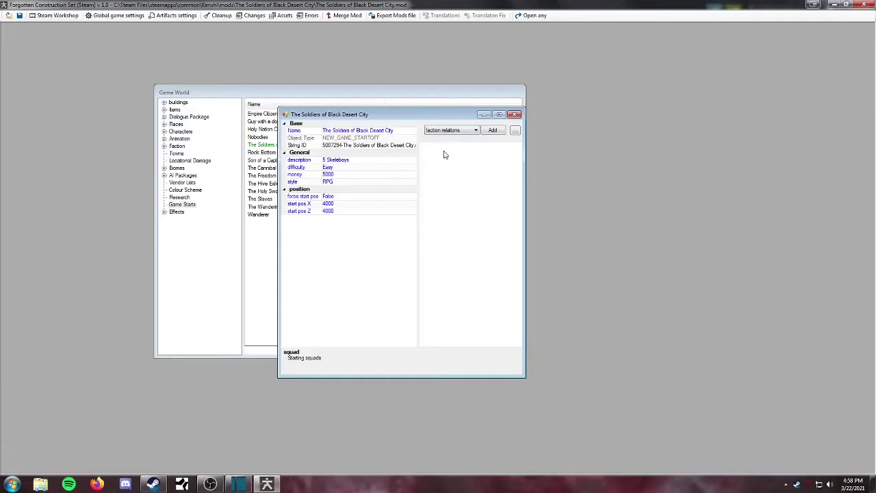
Add Black Desert City as the game start's town reference.
left_click(440, 130)
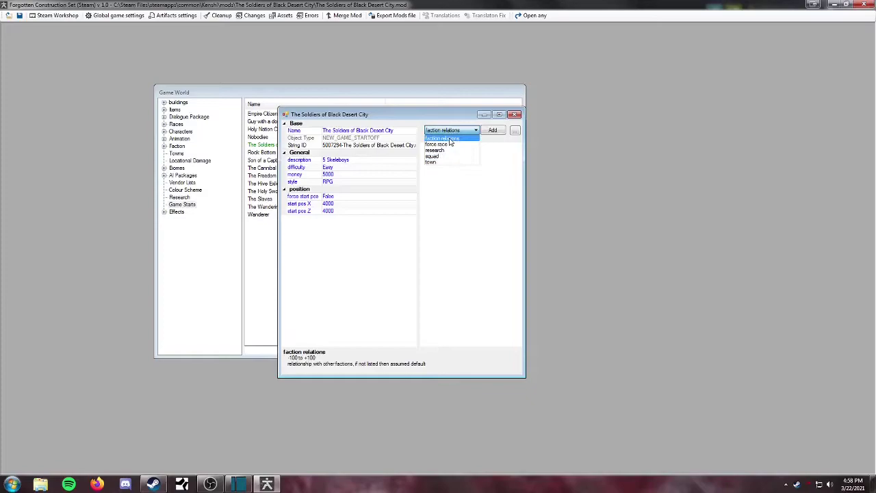
left_click(448, 163)
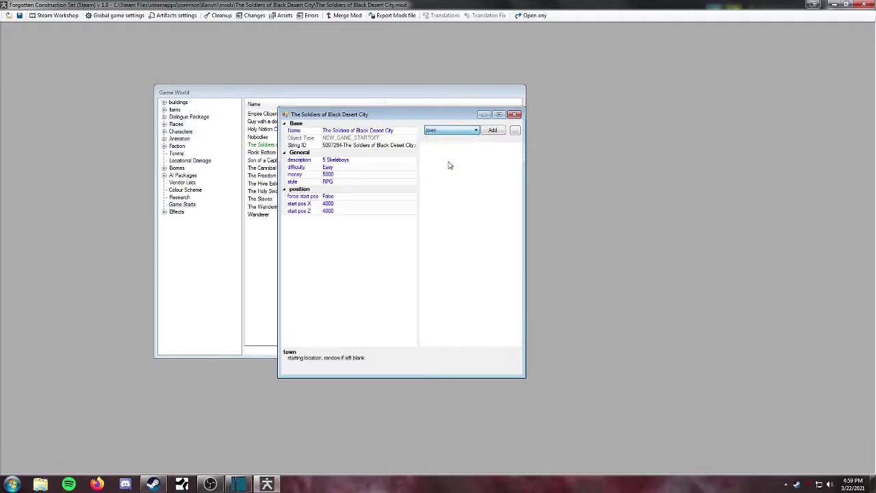
left_click(493, 130)
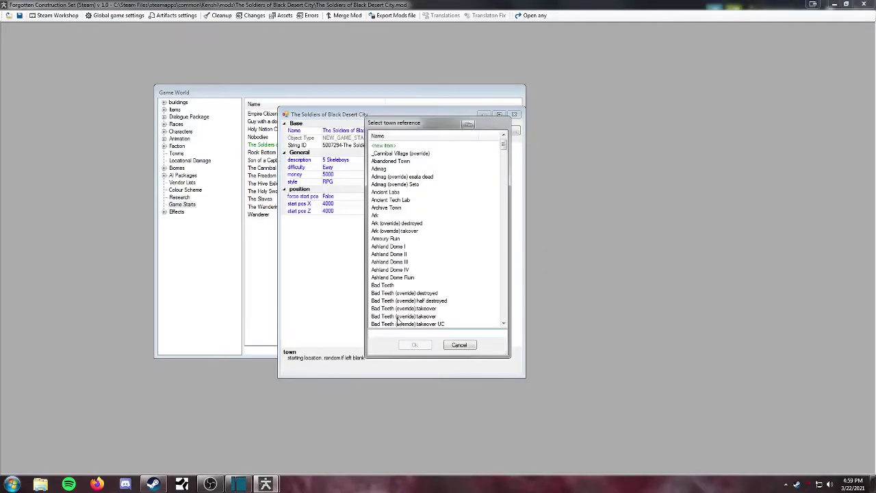
type("black")
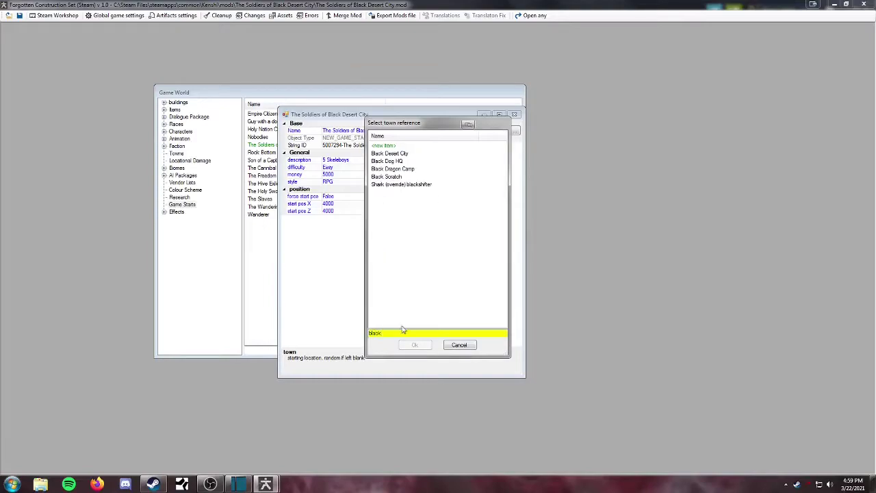
left_click(401, 154)
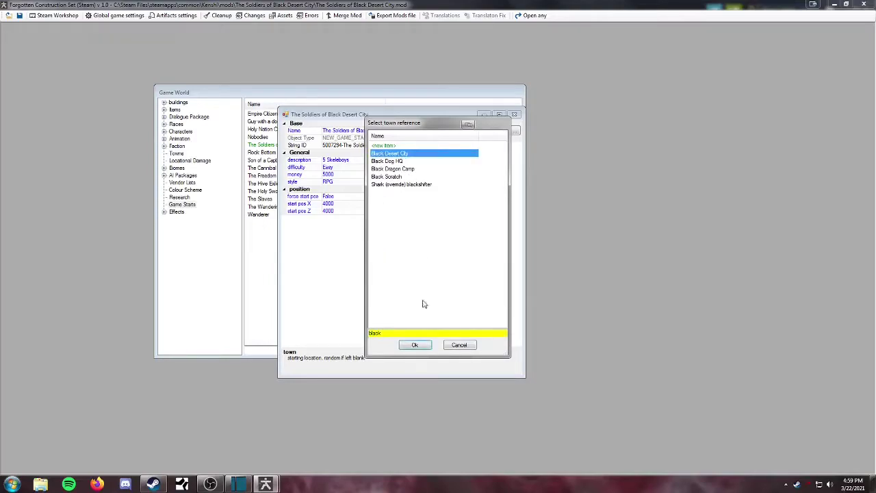
left_click(415, 345)
Add _Default Start and _Low Start as research references of the game start, and view the details of _Default Start.
left_click(456, 130)
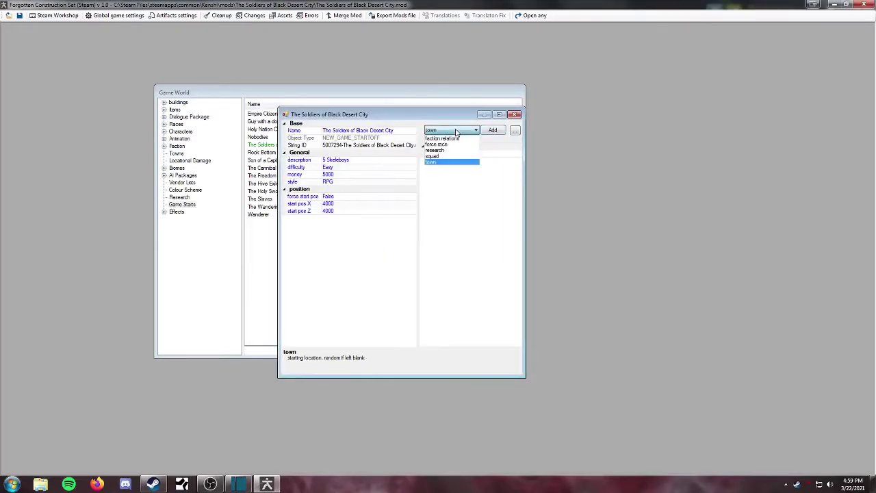
left_click(447, 152)
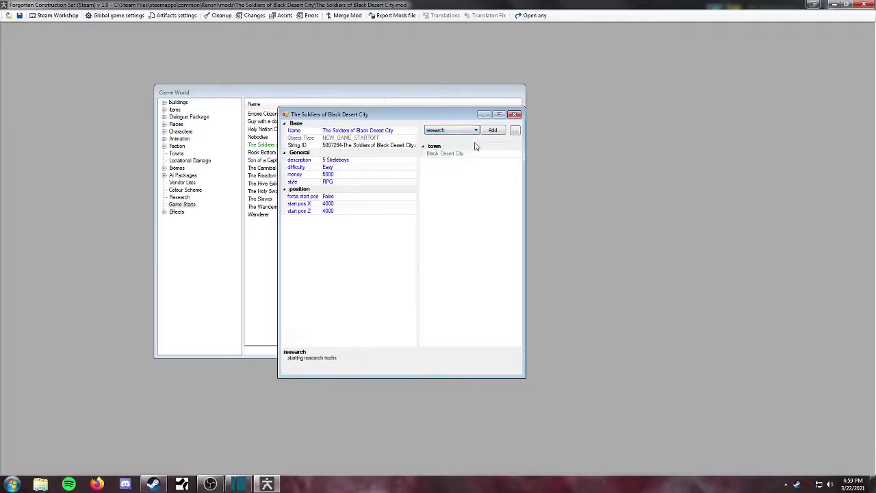
left_click(492, 130)
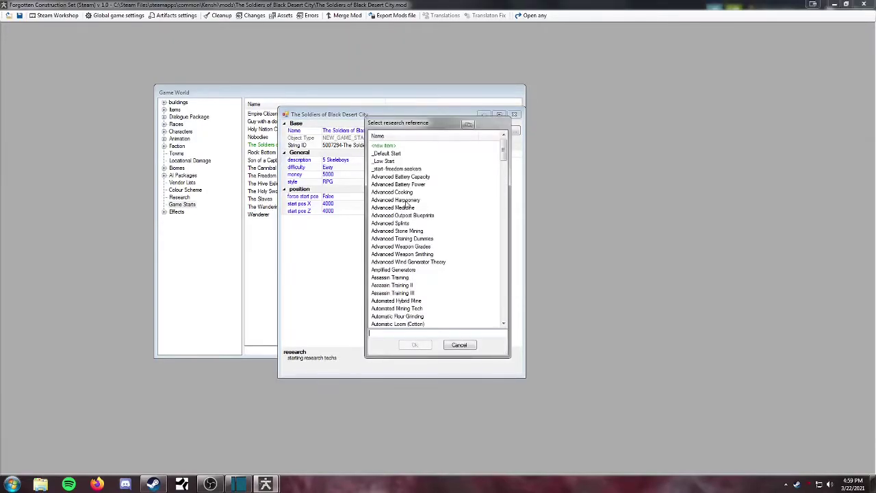
left_click(394, 162)
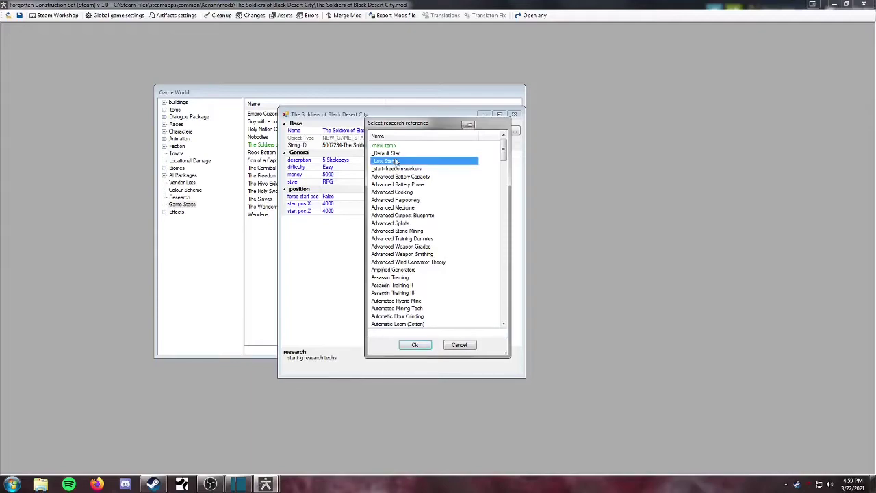
left_click(397, 154, "ctrl")
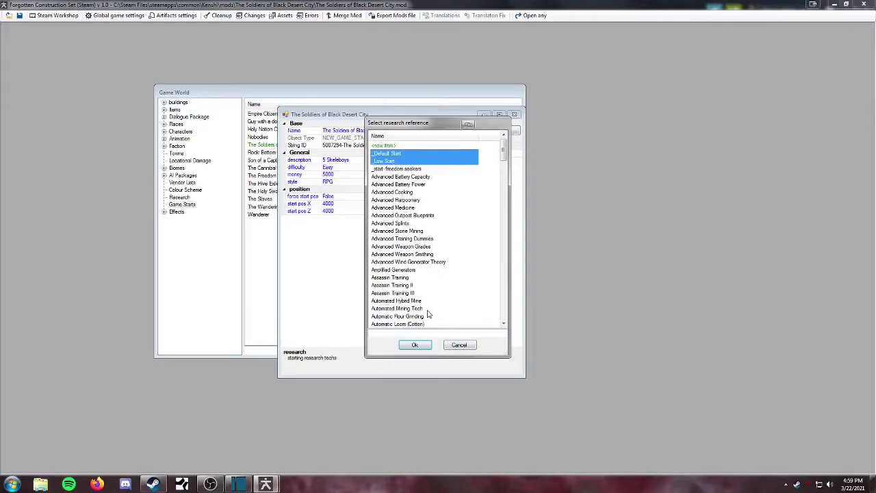
left_click(415, 345)
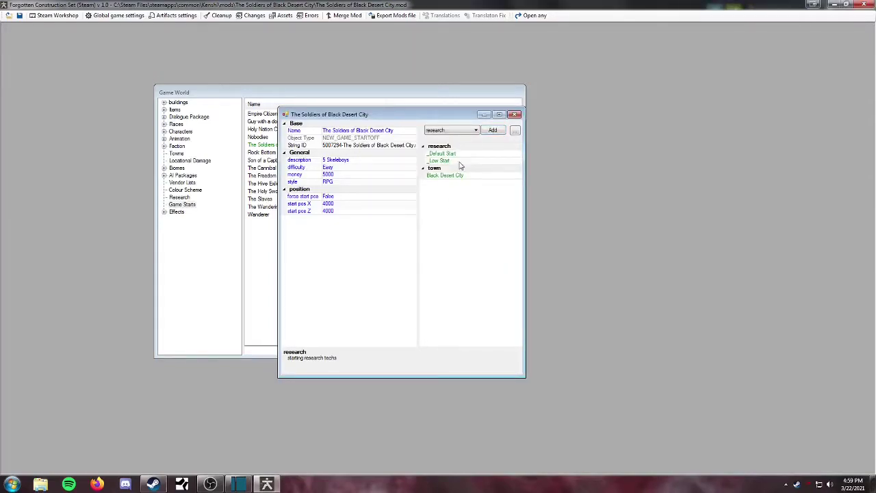
double_click(462, 157)
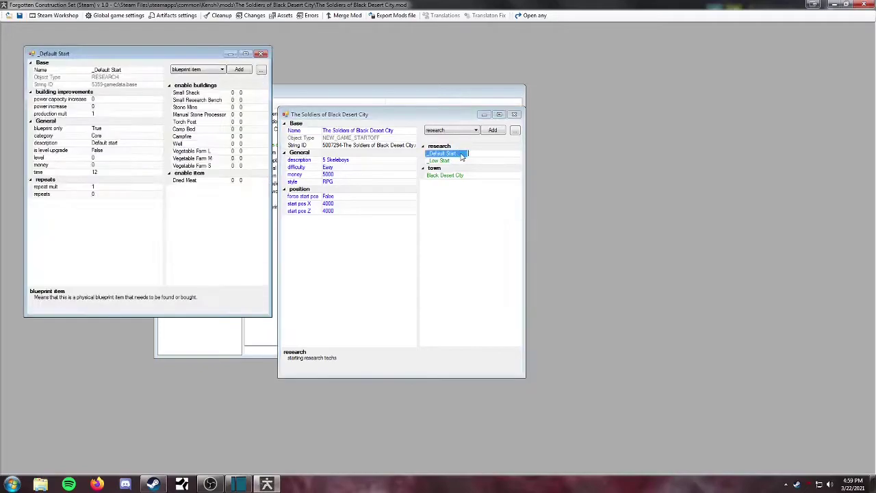
left_click(261, 53)
Add Skeleton as the game start's force race reference.
left_click(462, 131)
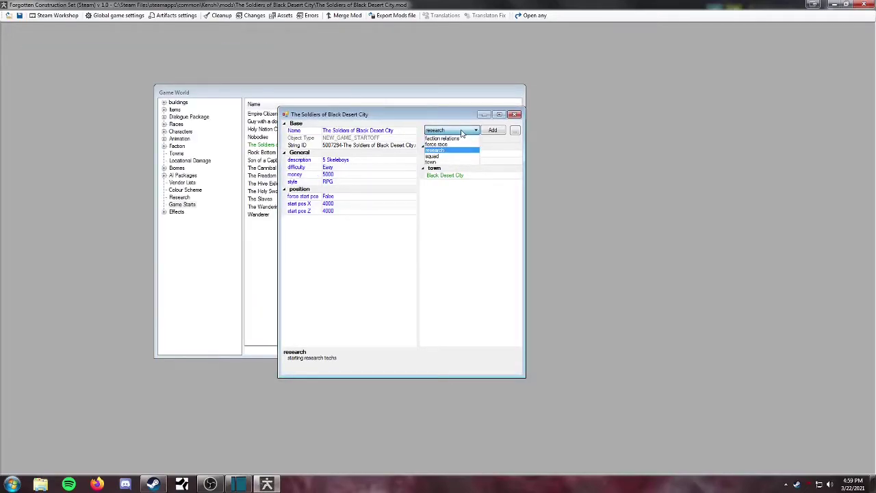
left_click(453, 145)
left_click(493, 130)
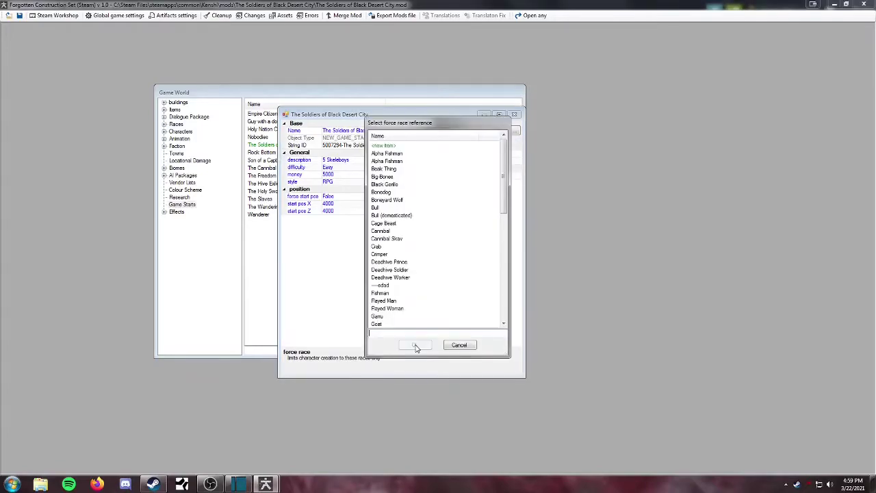
type("ske")
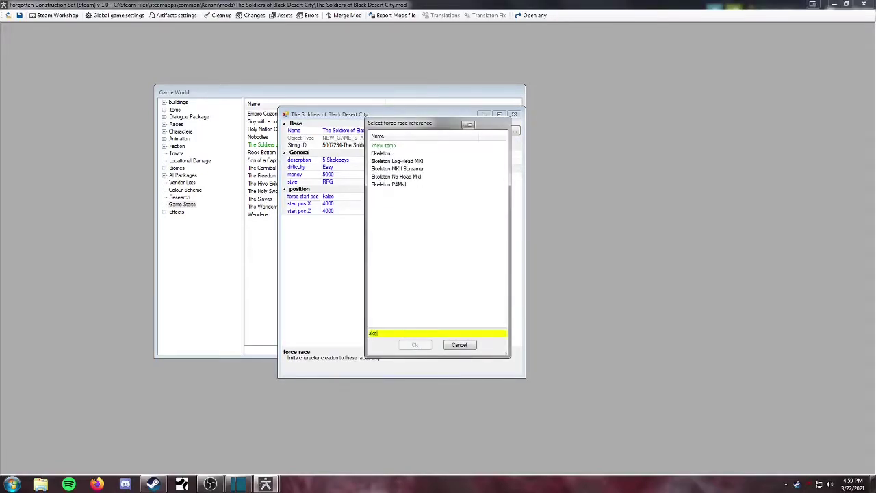
type("le")
left_click(406, 154)
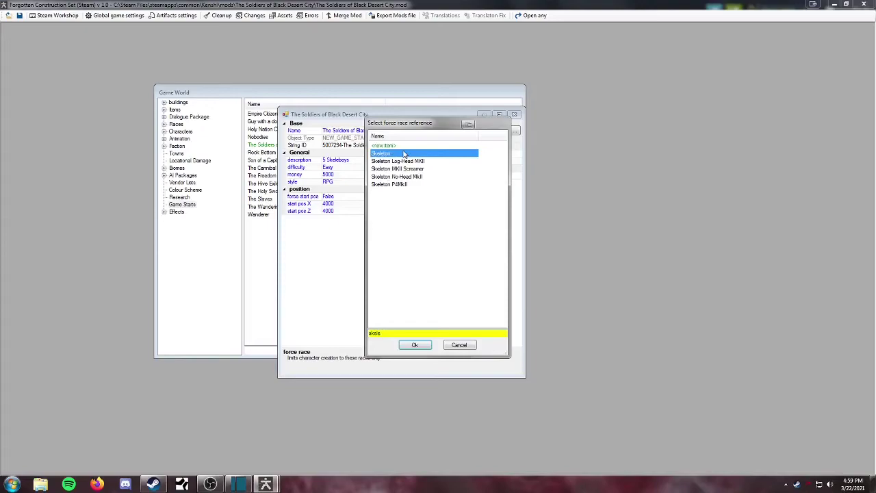
left_click(414, 345)
Start adding faction relations to the game start and select the Anti-Slavers faction.
left_click(447, 130)
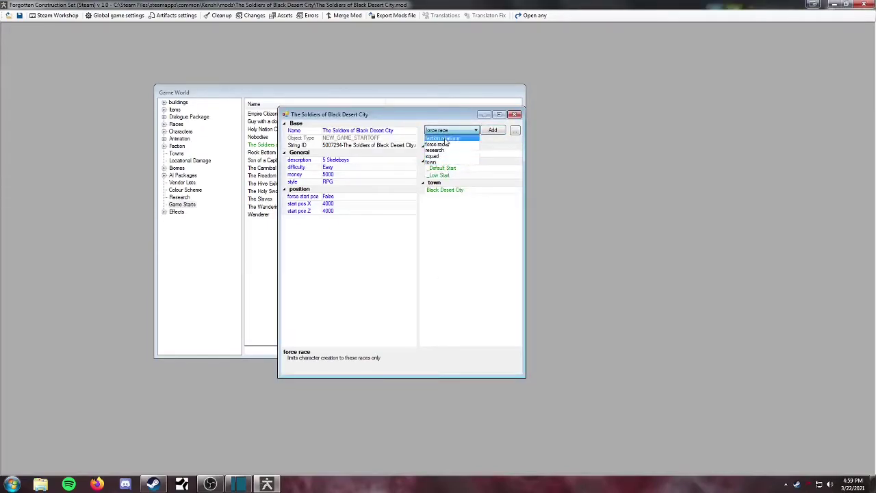
left_click(447, 139)
left_click(492, 131)
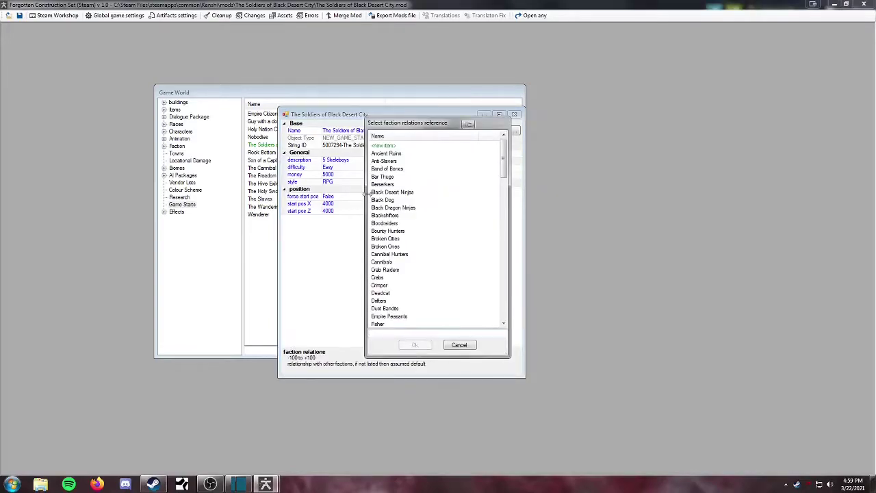
left_click(399, 161)
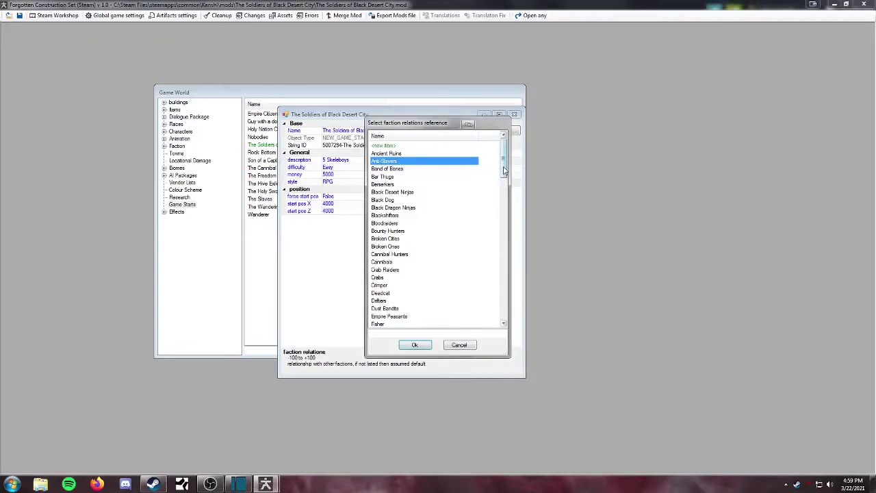
left_click_drag(505, 171, 502, 209)
left_click(393, 170)
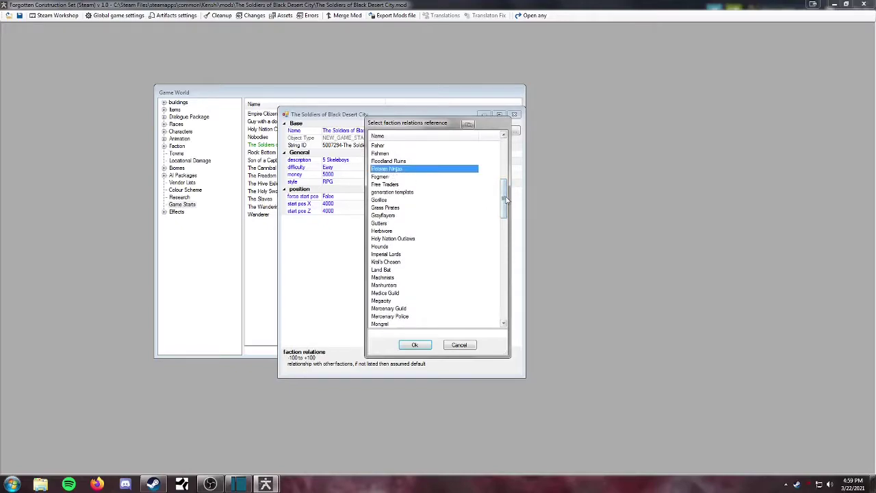
scroll(507, 199, "up", 6)
left_click(395, 161)
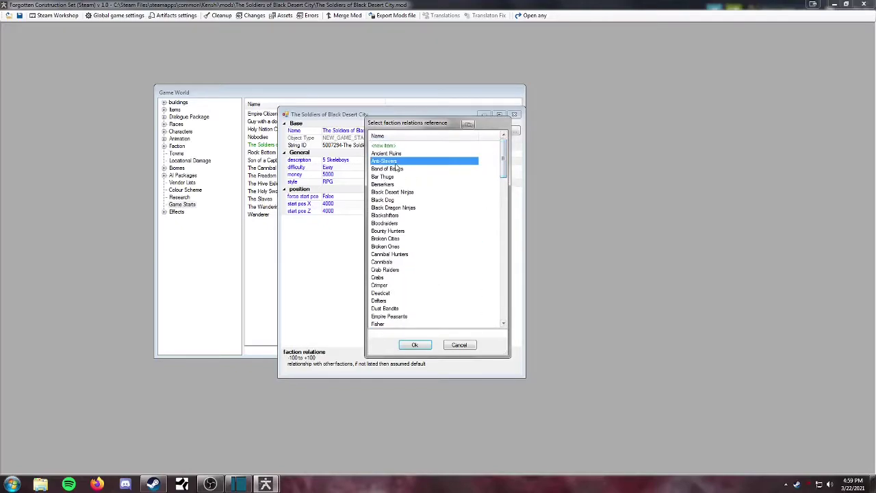
left_click(402, 239, "ctrl")
left_click(401, 246, "ctrl")
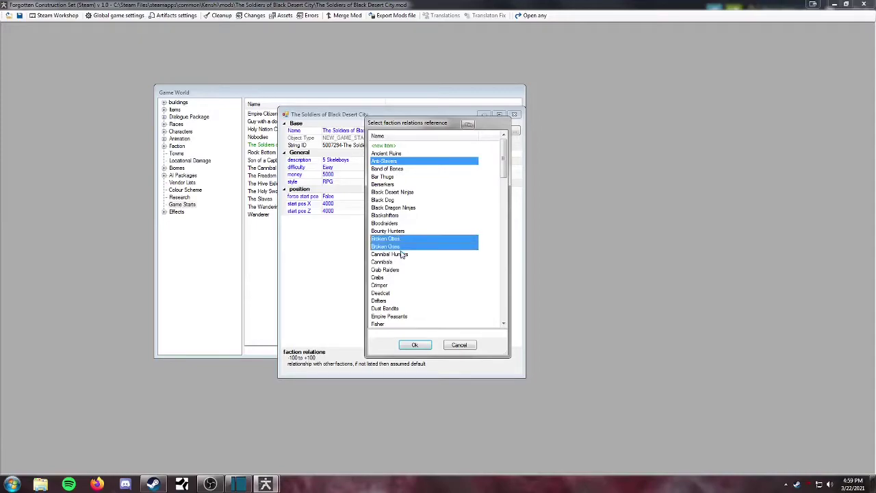
left_click(402, 254, "ctrl")
left_click(403, 254, "ctrl")
left_click(402, 247, "ctrl")
left_click(401, 239, "ctrl")
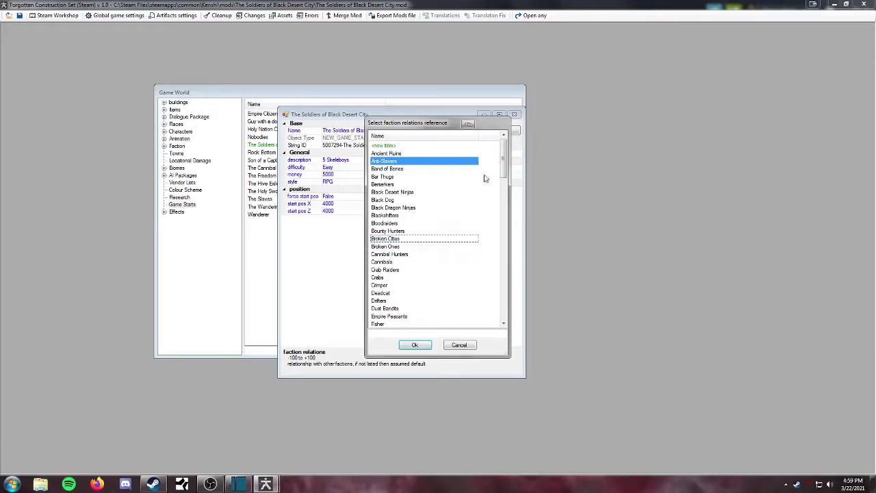
Extend the selection with Flotsam Ninjas and Skeletons, and add the selected factions as faction relations.
left_click_drag(501, 167, 498, 286)
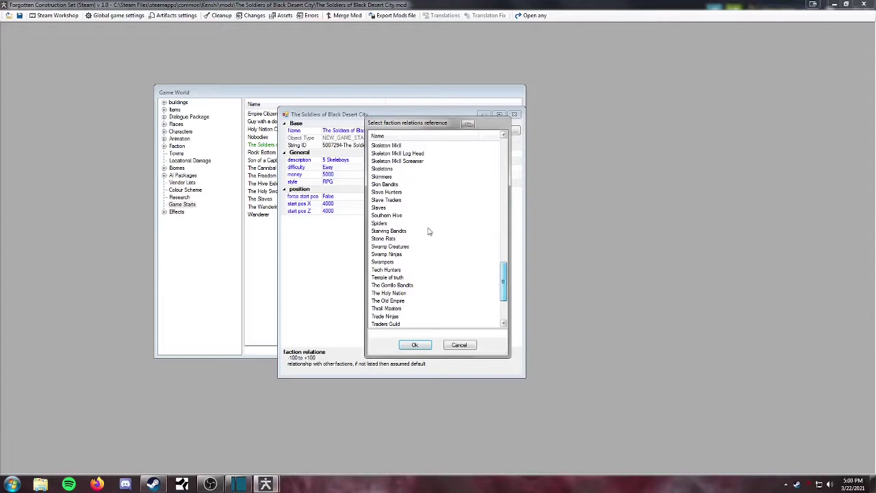
left_click(384, 170)
left_click(423, 346)
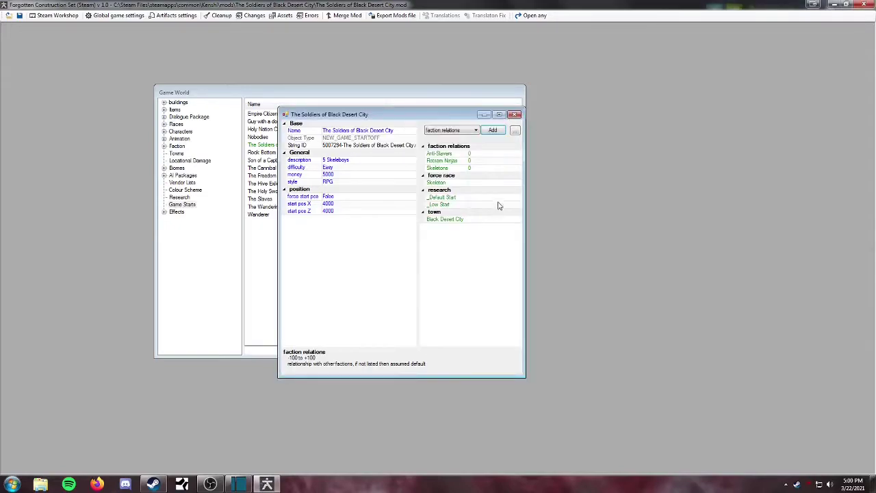
Set the faction relations for Anti-Slavers, Flotsam Ninjas and Skeletons to 25 each, and close the game start.
left_click(470, 153)
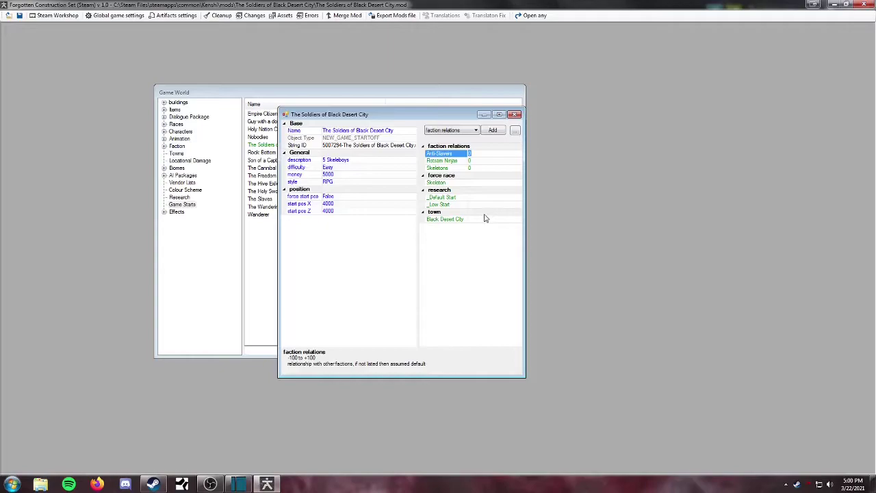
type("25")
key("Down")
type("25")
key("Down")
type("25")
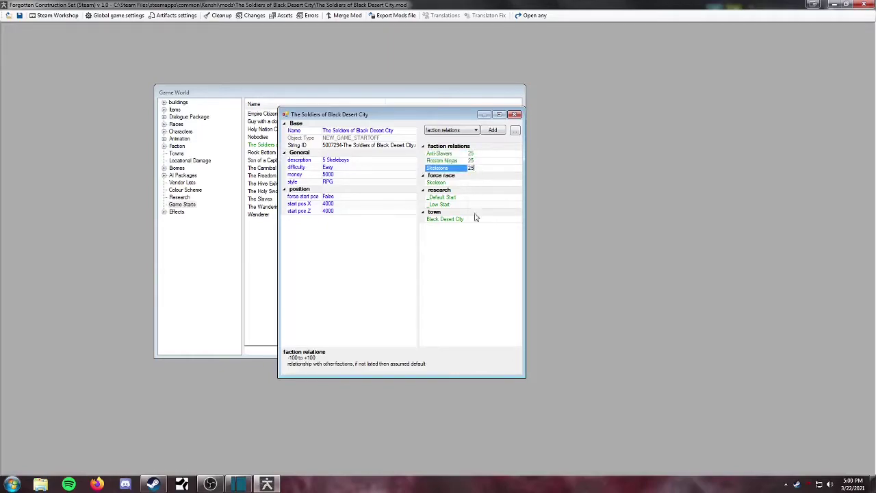
key("Return")
left_click(515, 115)
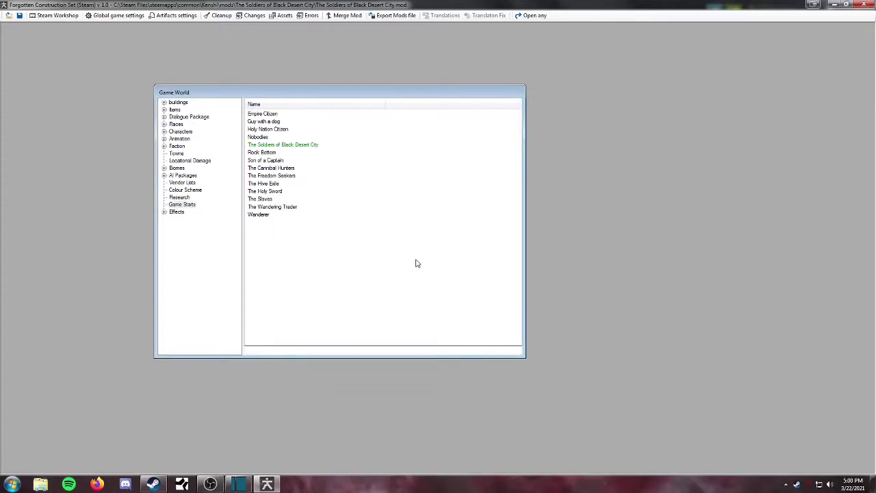
Filter the faction squads by "nob" and open the squad "start- nobodies copy".
left_click(165, 148)
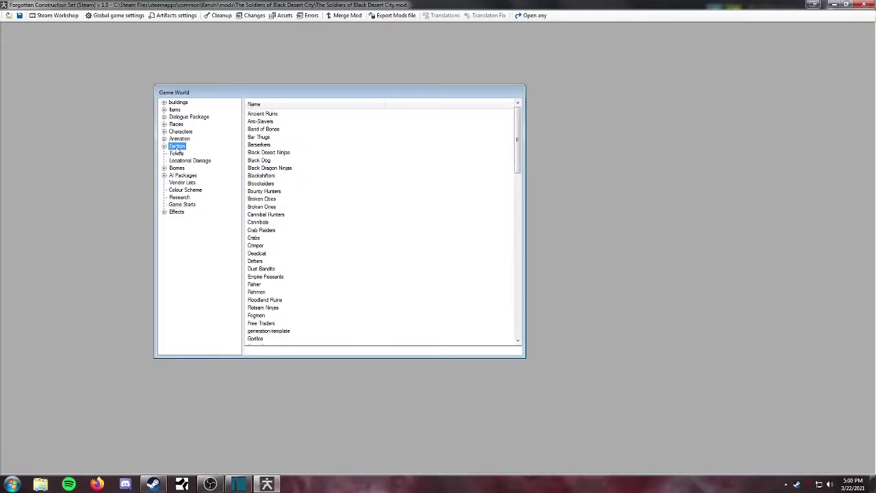
left_click(164, 147)
left_click(185, 154)
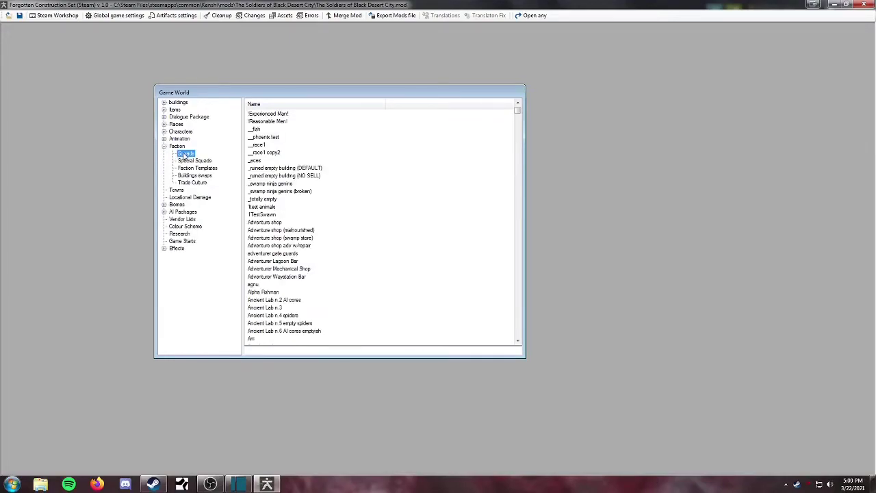
left_click(284, 349)
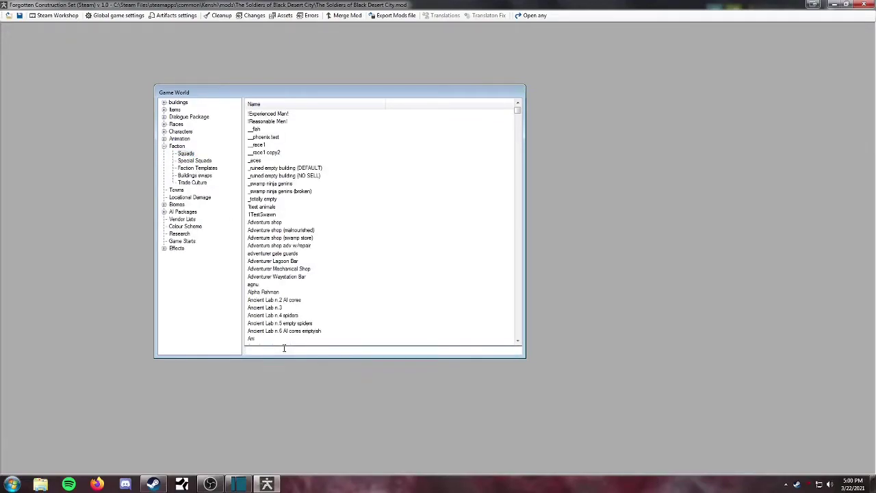
type("nobl")
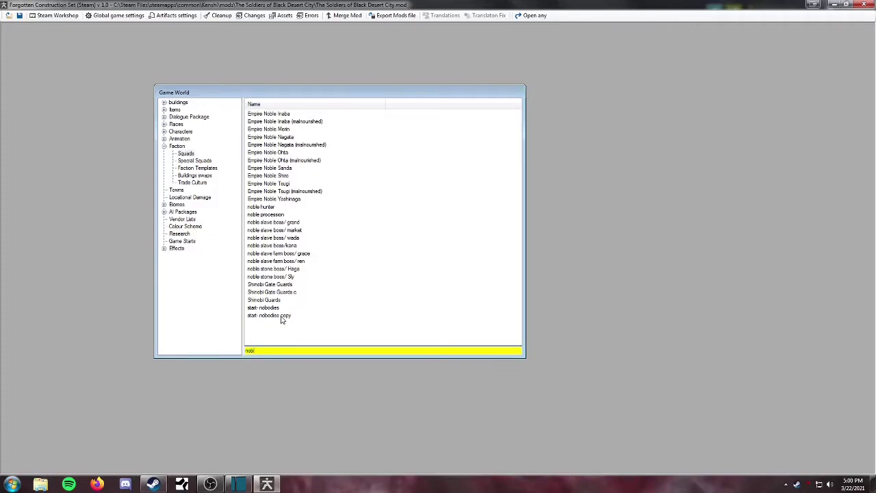
left_click(282, 317)
right_click(282, 315)
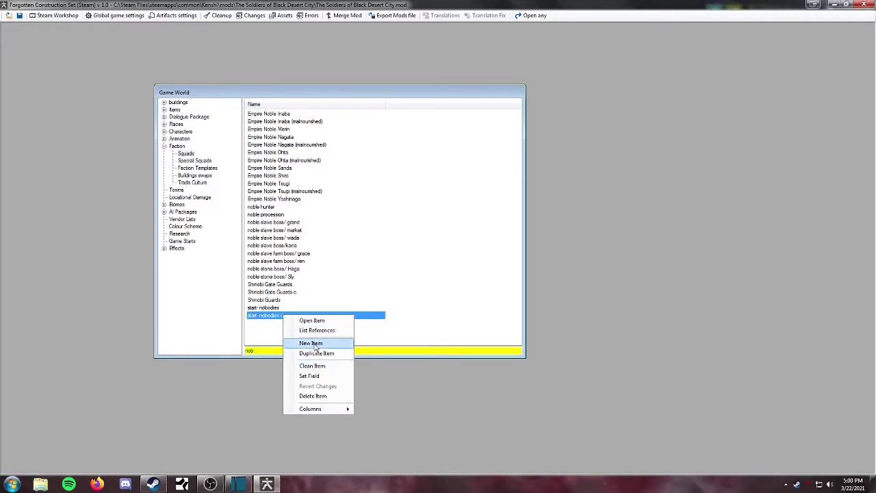
left_click(312, 321)
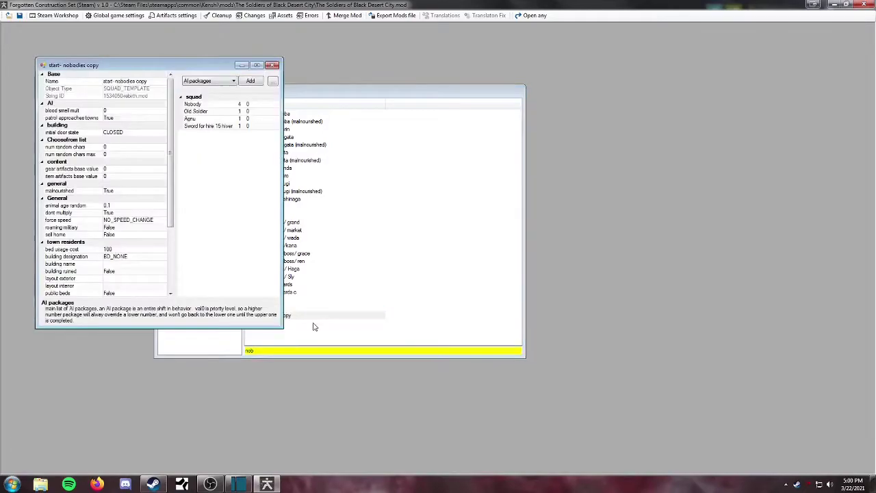
Rename the copied squad as "start- TSoBDC".
left_click(152, 81)
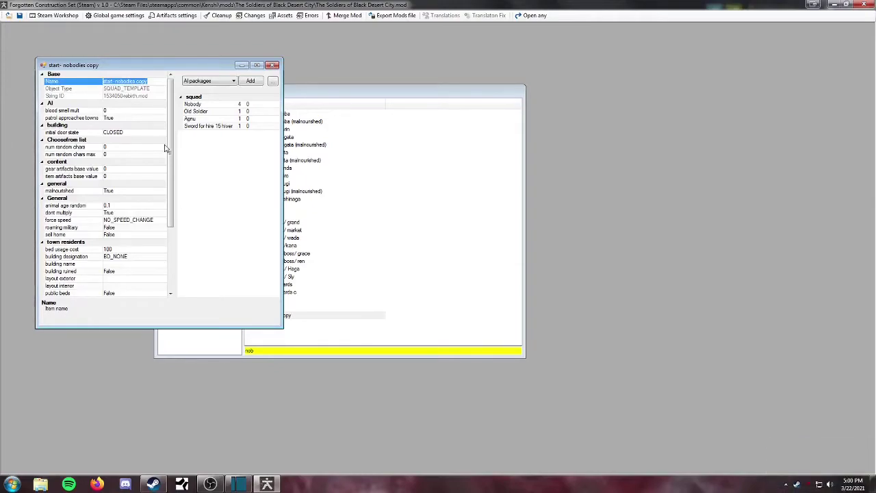
key("End")
key("shift+Left")
key("shift+Left")
key("shift+Left")
type("TS")
key("Return")
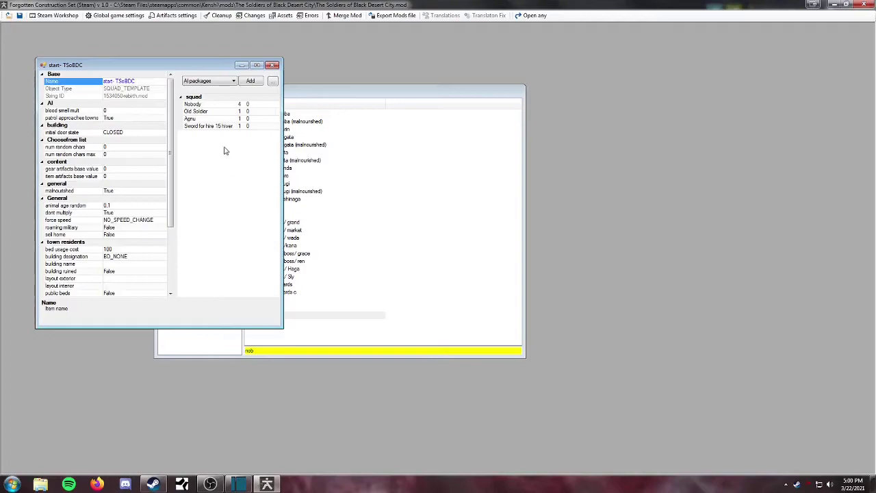
Set the first value of the Nobody character in the squad to 5.
left_click(213, 106)
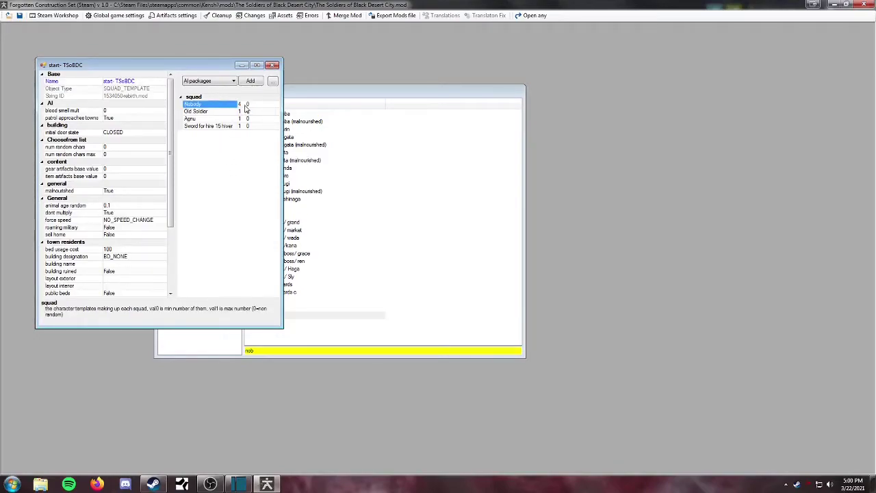
left_click(240, 103)
left_click(195, 111)
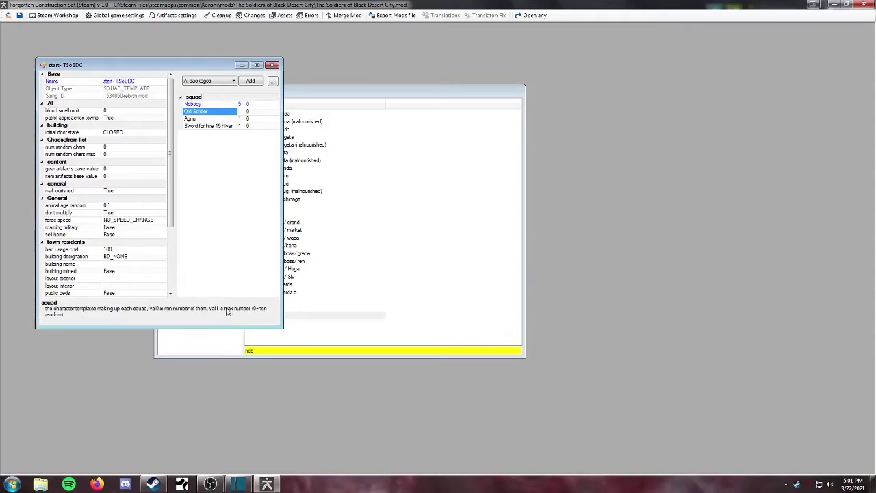
left_click(254, 104)
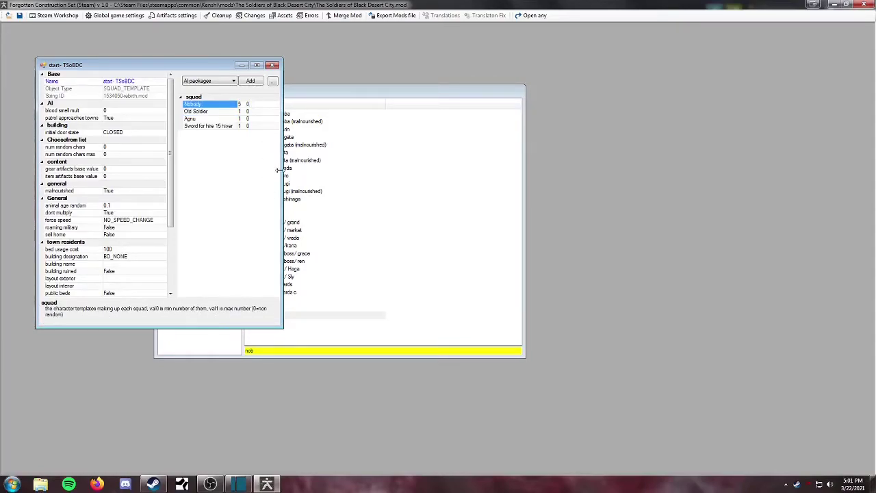
Remove Old Soldier, Agnu and Sword for hire 15 hiver from the start- TSoBDC squad list.
right_click(230, 112)
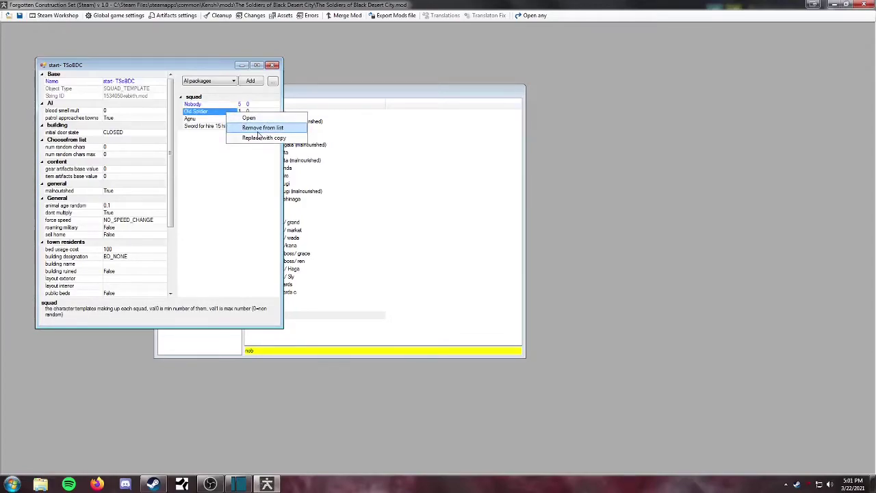
left_click(257, 130)
right_click(199, 112)
left_click(233, 126)
right_click(216, 113)
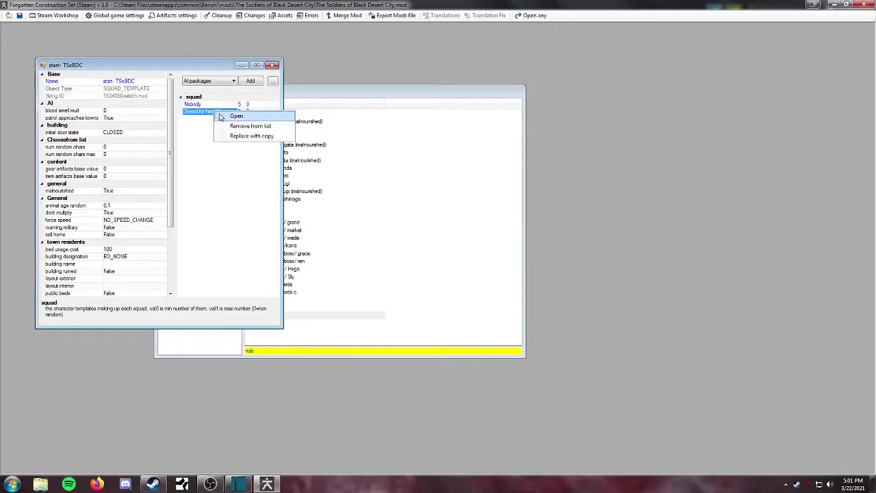
left_click(236, 125)
Open the squad's Nobody character and set its armour grade to GEAR_STANDARD.
double_click(211, 105)
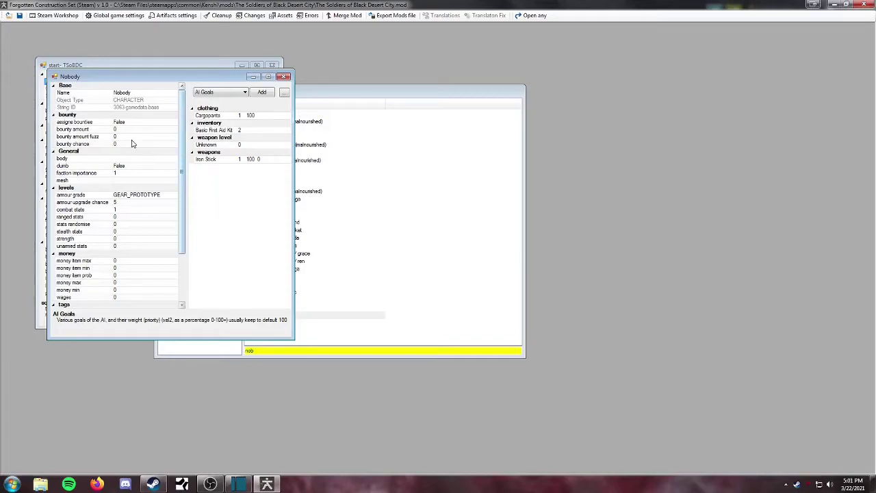
left_click(155, 198)
left_click(173, 195)
left_click(158, 218)
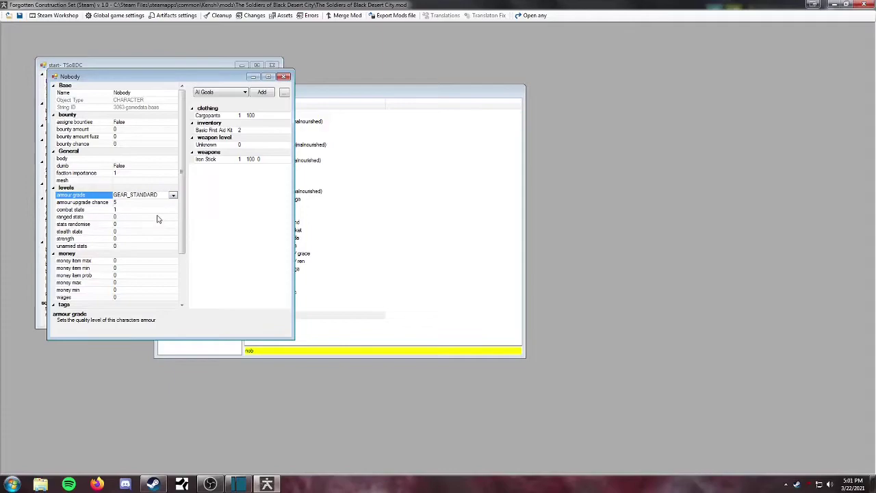
Set the Nobody character's combat, ranged and stealth stats to 20 each and stats randomise to 2.
left_click(122, 210)
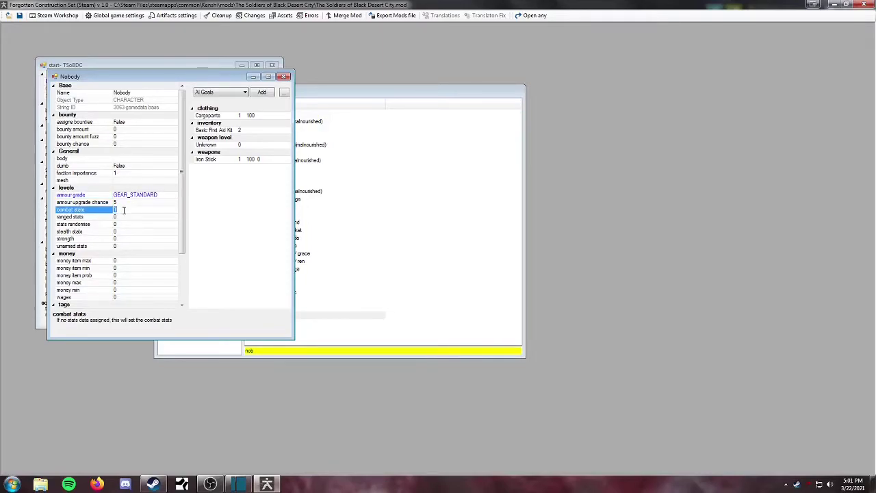
type("20")
left_click(125, 217)
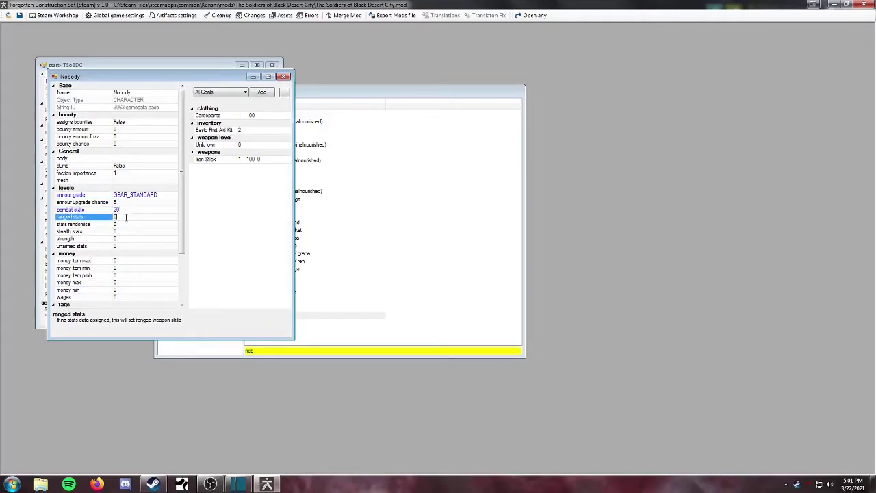
type("20")
left_click(124, 231)
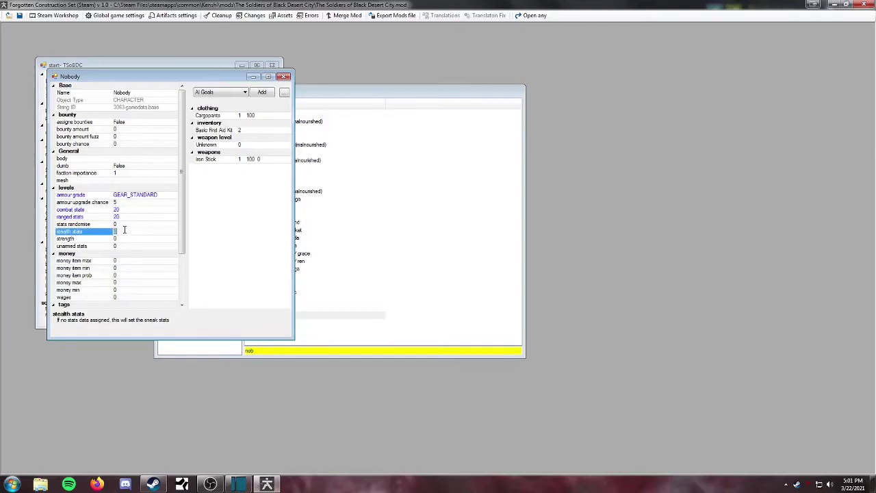
left_click(123, 224)
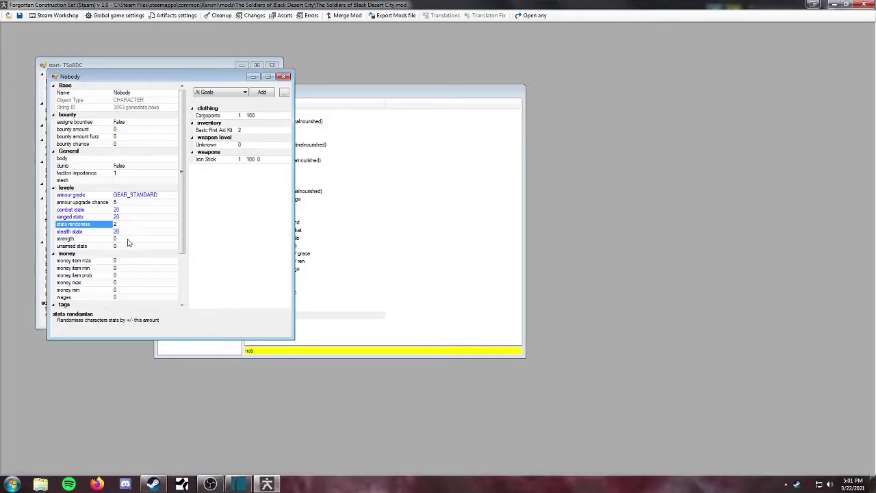
Set the Nobody character's strength and unarmed stats to 20 each.
left_click(129, 239)
type("20")
left_click(137, 247)
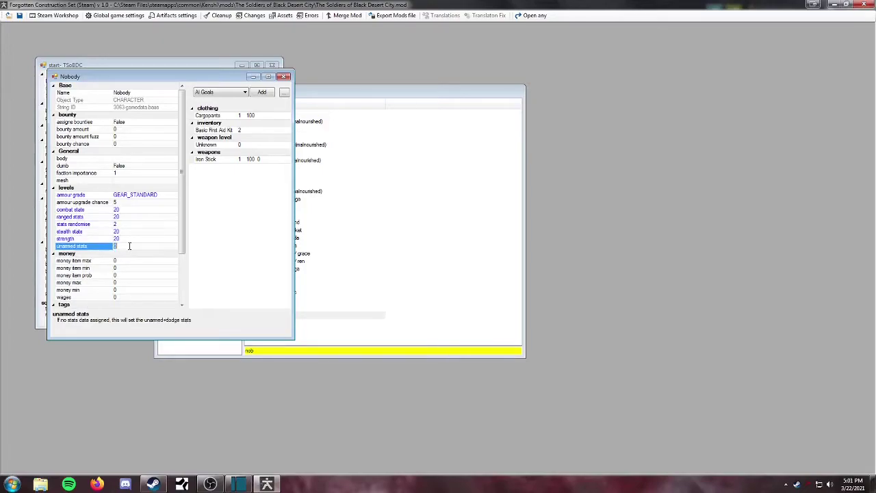
type("20")
scroll(178, 274, "down", 3)
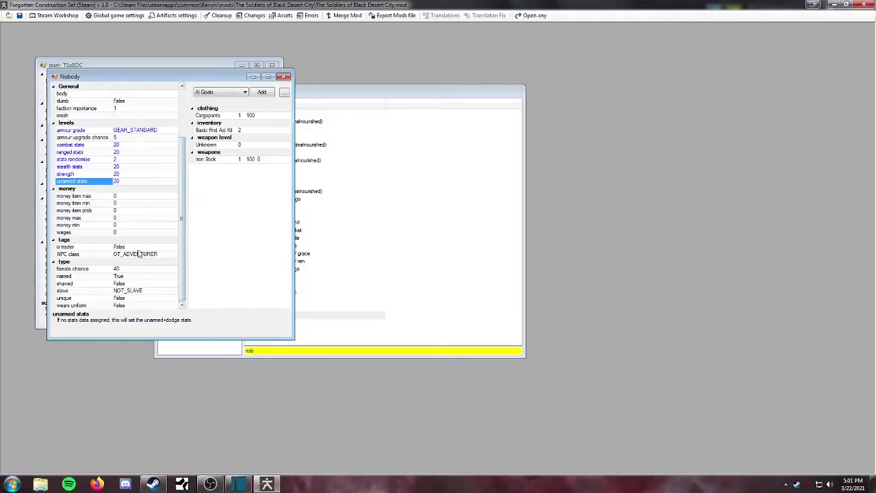
scroll(177, 226, "up", 3)
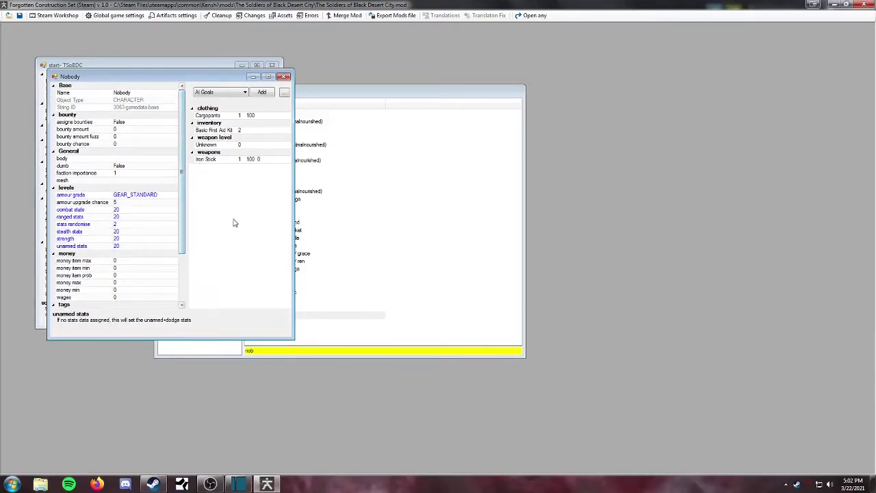
Remove the Cargopants from the Nobody character's clothing and set the Basic First Aid Kit quantity to 1.
left_click(222, 117)
right_click(227, 115)
left_click(239, 129)
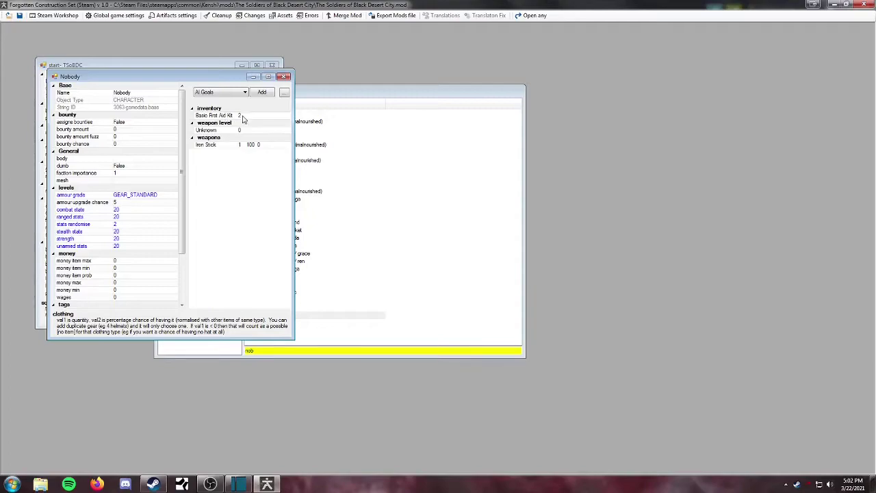
left_click(241, 116)
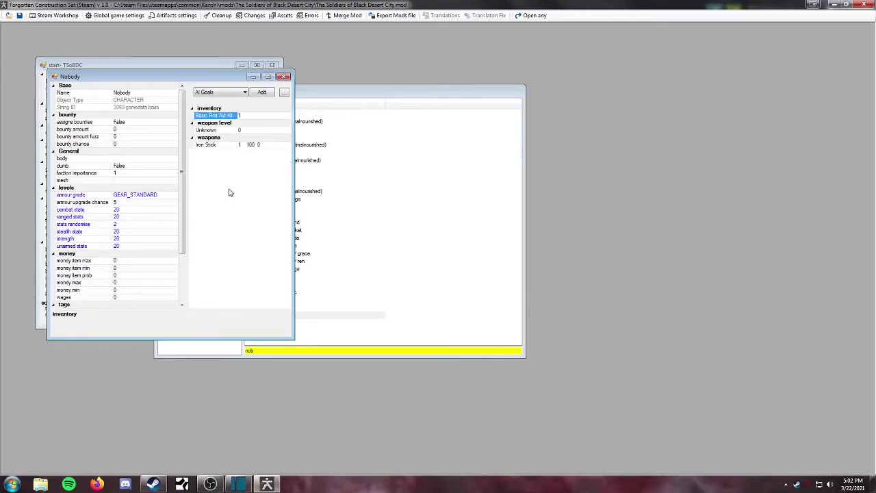
Remove the Unknown weapon level and the Iron Stick weapon from the Nobody character.
left_click(223, 131)
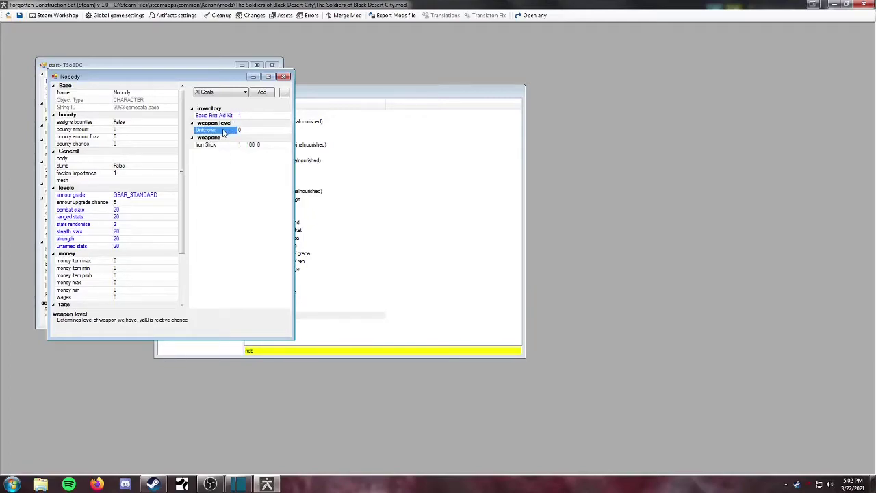
right_click(222, 130)
left_click(253, 146)
right_click(223, 131)
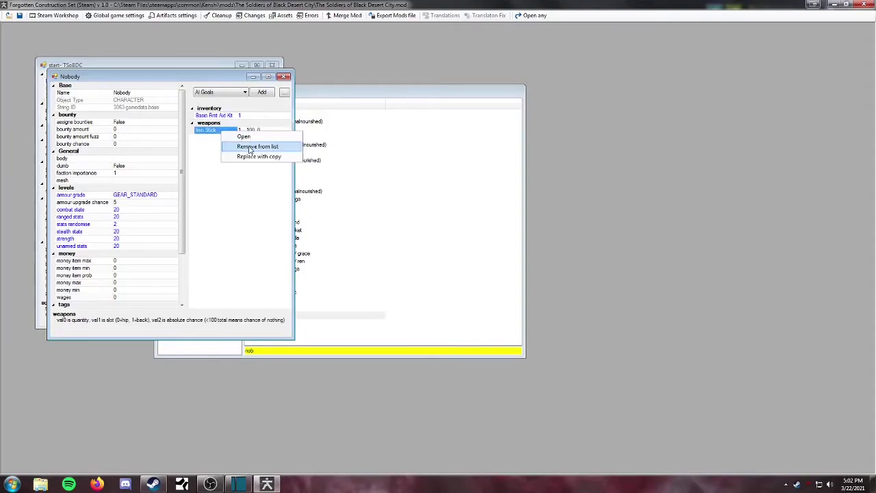
left_click(254, 147)
Add a Thieves Backpack as the Nobody character's backpack.
left_click(230, 92)
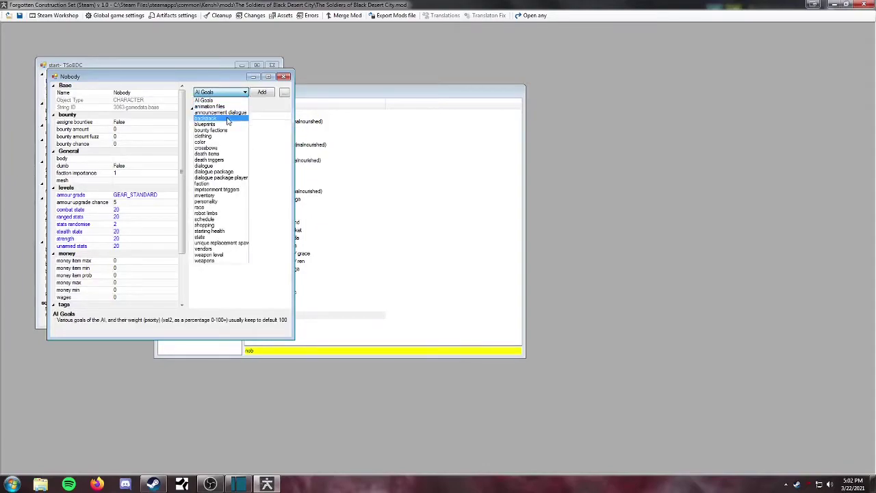
left_click(228, 120)
left_click(262, 92)
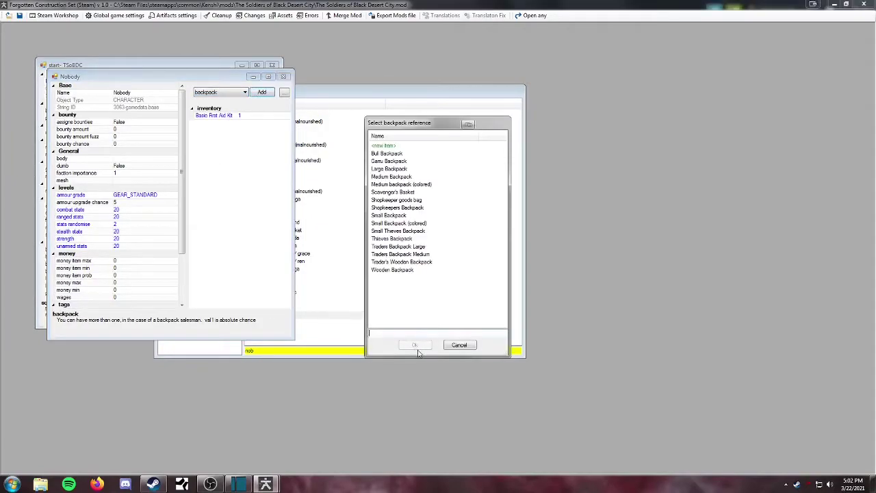
left_click(397, 239)
left_click(418, 344)
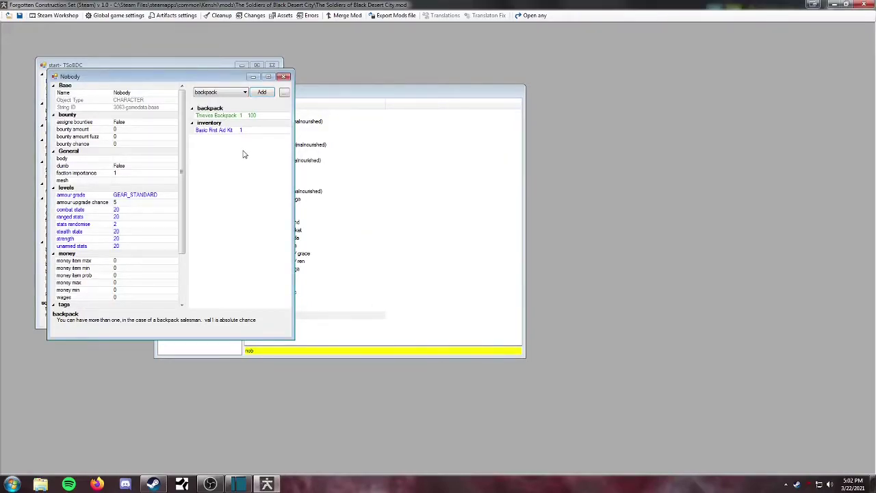
Add Assassin's Rags and Ninja Pants to the Nobody character's clothing.
left_click(244, 93)
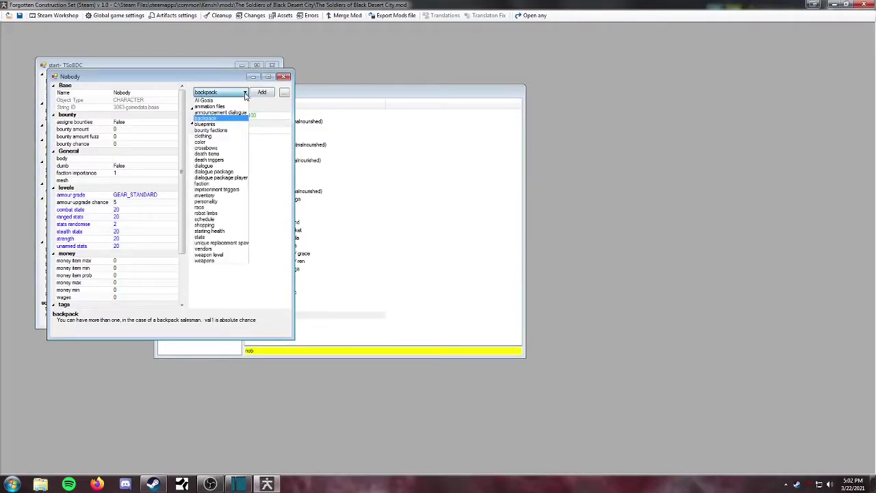
left_click(228, 136)
left_click(261, 92)
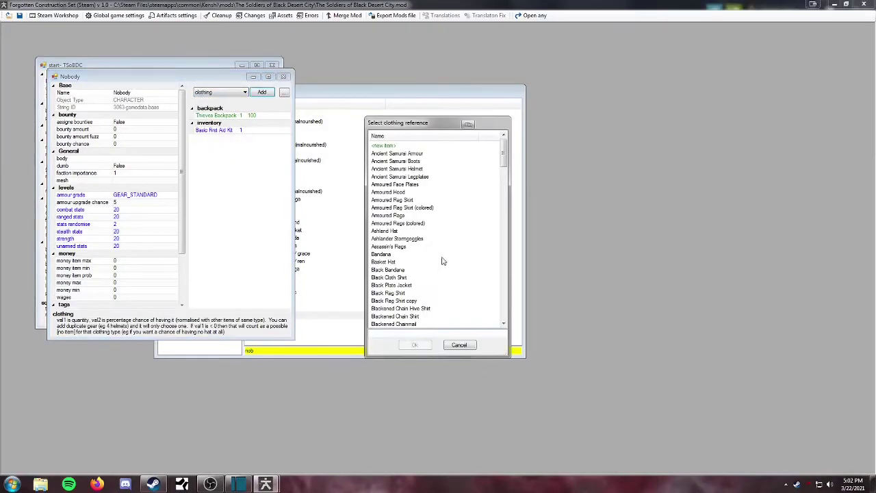
left_click(401, 248)
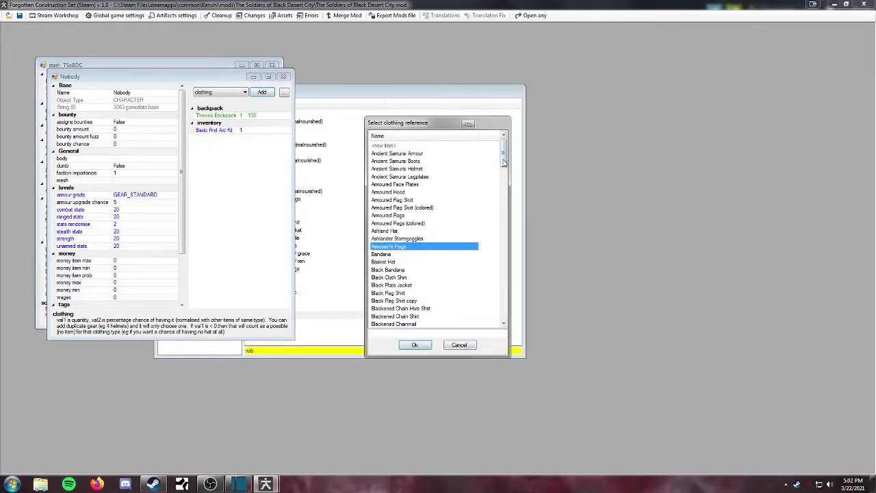
left_click_drag(503, 162, 503, 257)
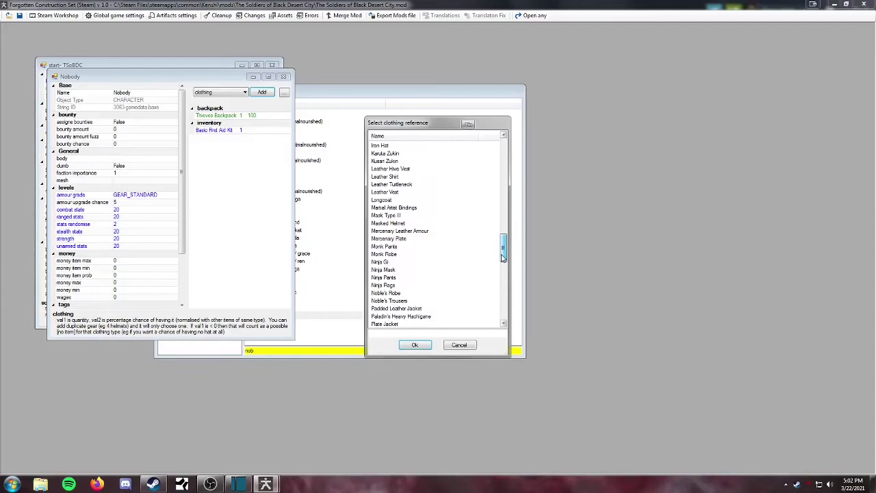
left_click(390, 277)
left_click(426, 346)
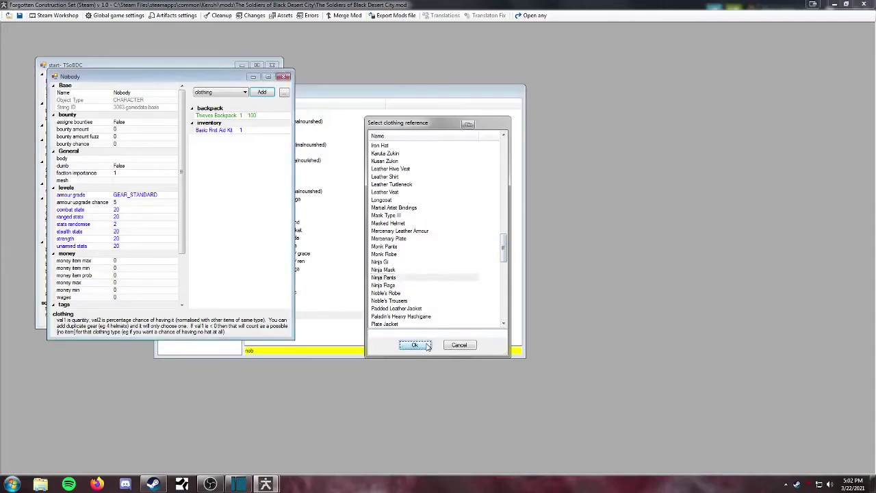
Find "skele" among the inventory items and add a Skeleton Repair Kit to the Nobody character's inventory.
left_click(232, 92)
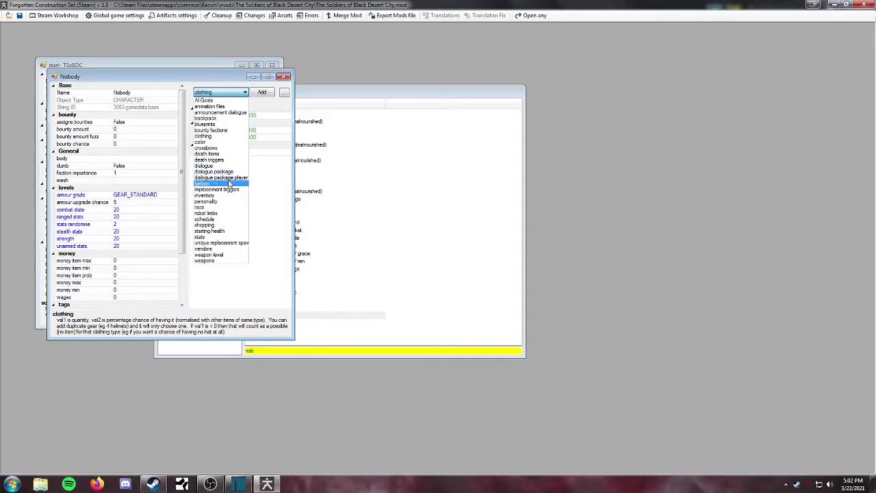
left_click(219, 195)
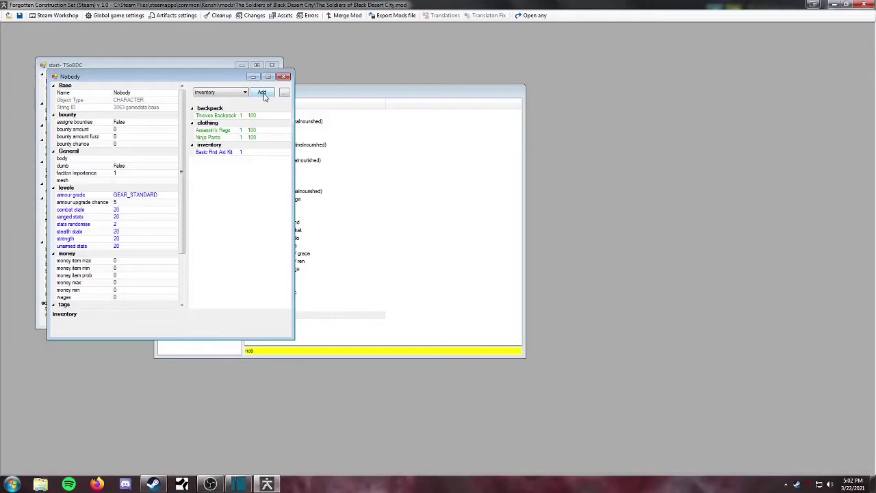
left_click(263, 92)
type("skele")
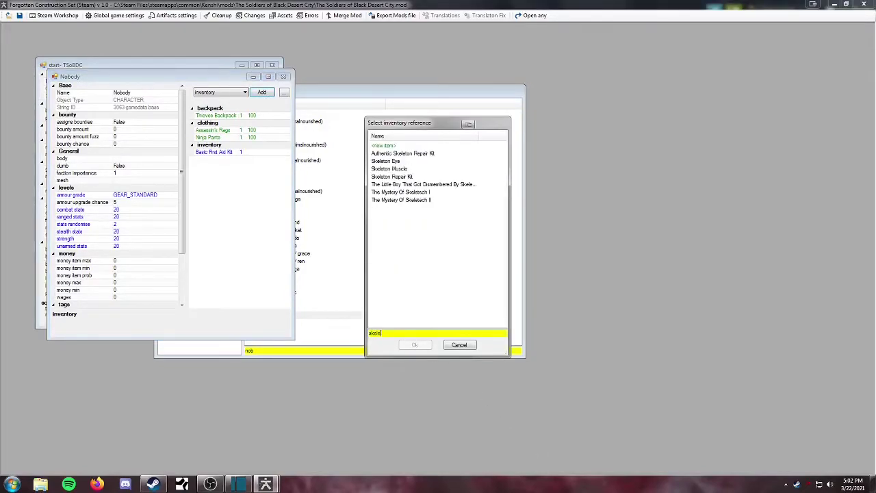
left_click(419, 177)
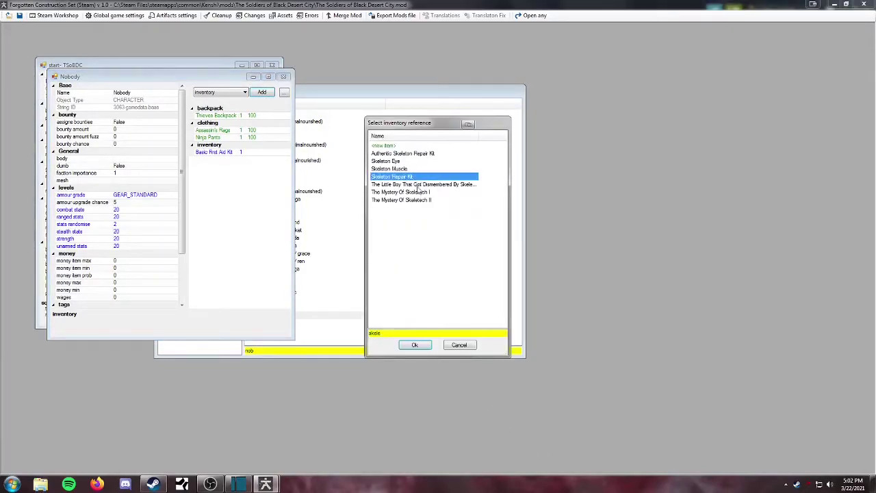
left_click(415, 345)
left_click(223, 92)
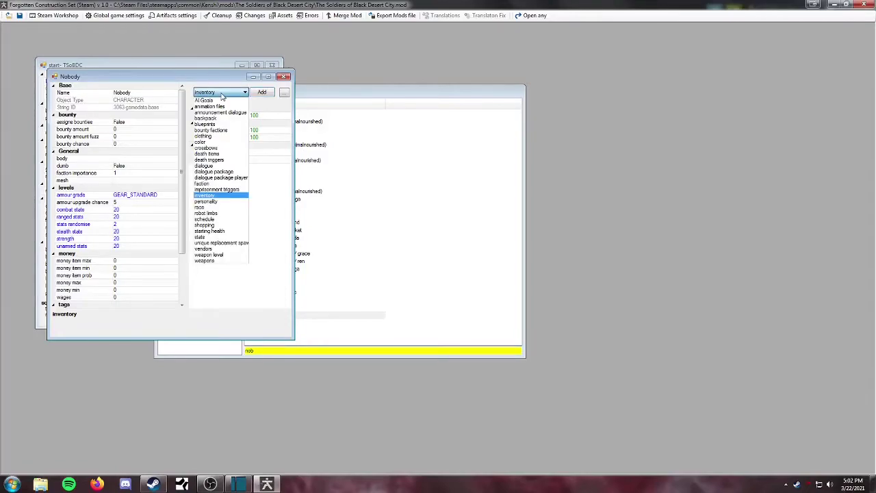
left_click(226, 206)
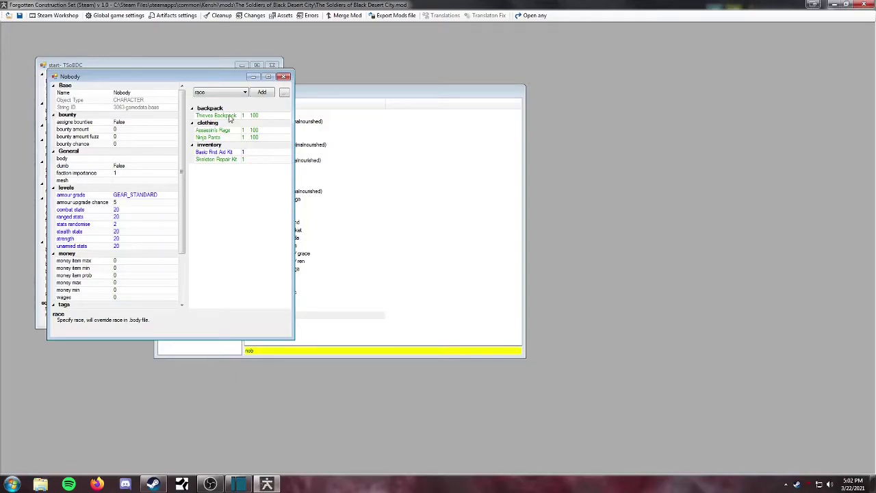
left_click_drag(217, 79, 340, 142)
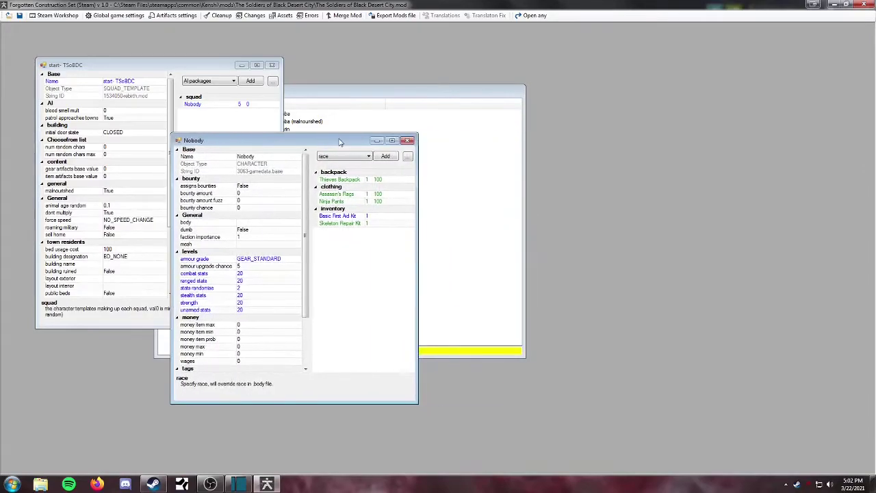
Add the stats entry 1 to the Nobody character.
left_click(343, 156)
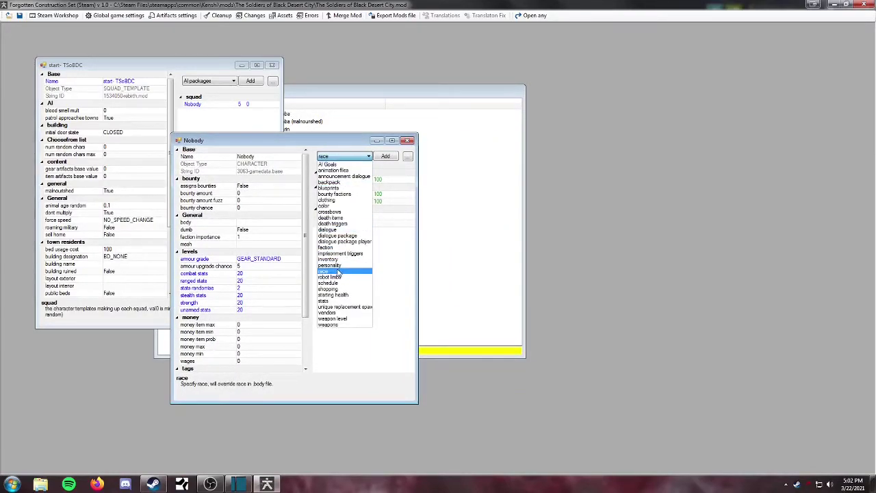
left_click(356, 301)
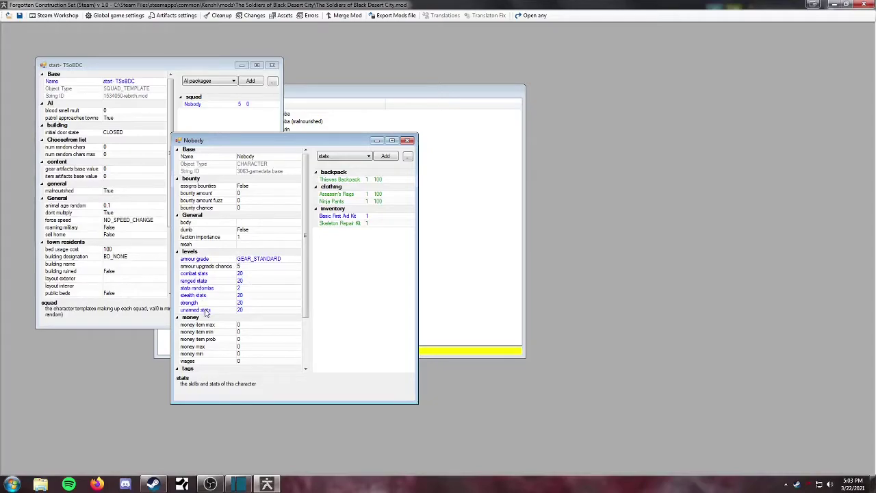
left_click(204, 274)
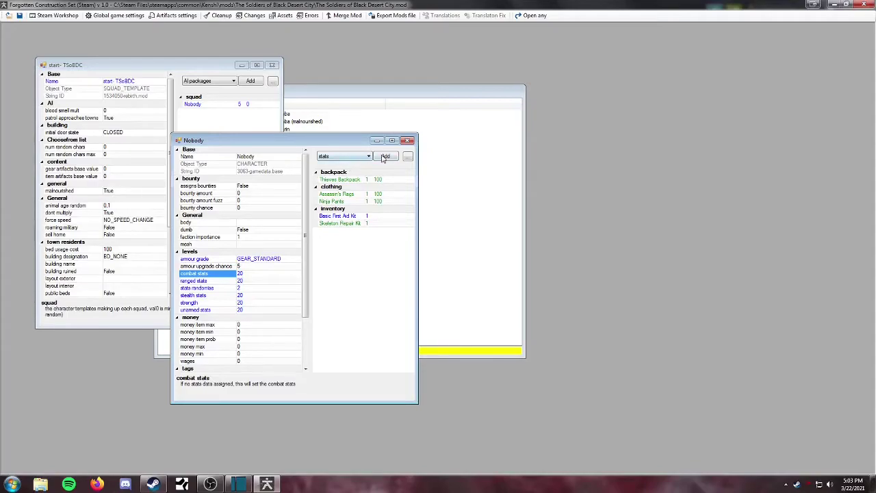
left_click(335, 157)
left_click(336, 159)
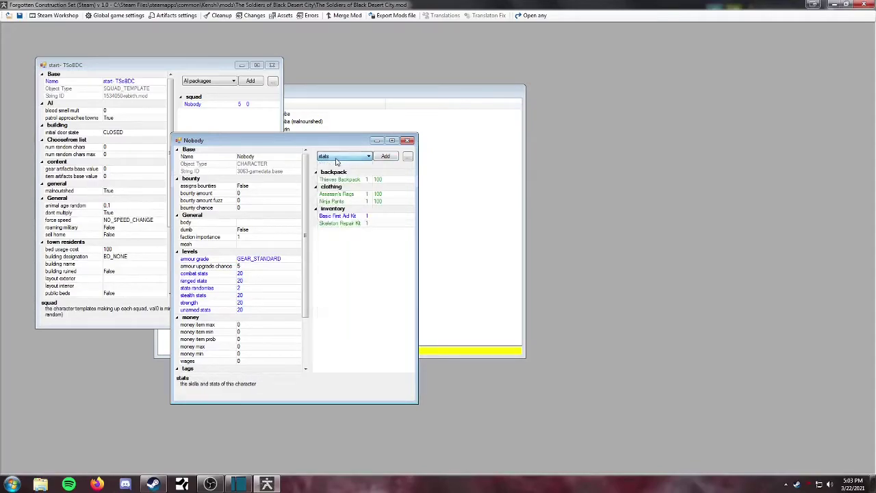
left_click(381, 158)
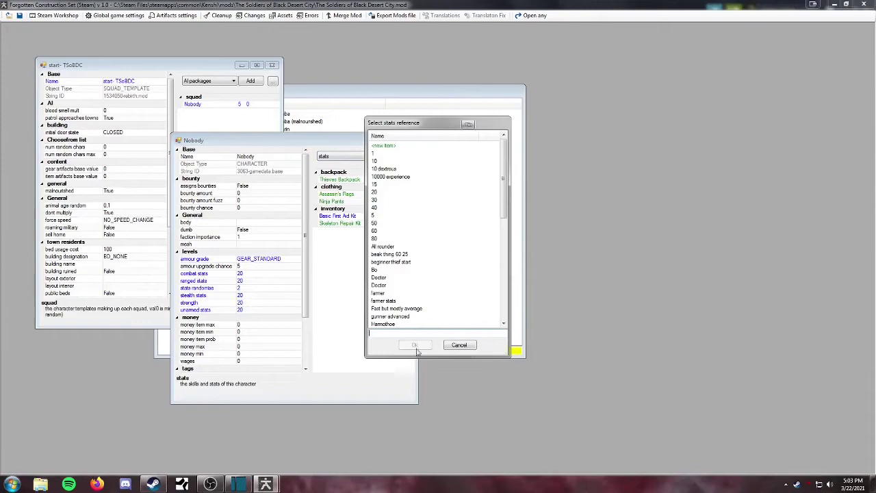
left_click(384, 157)
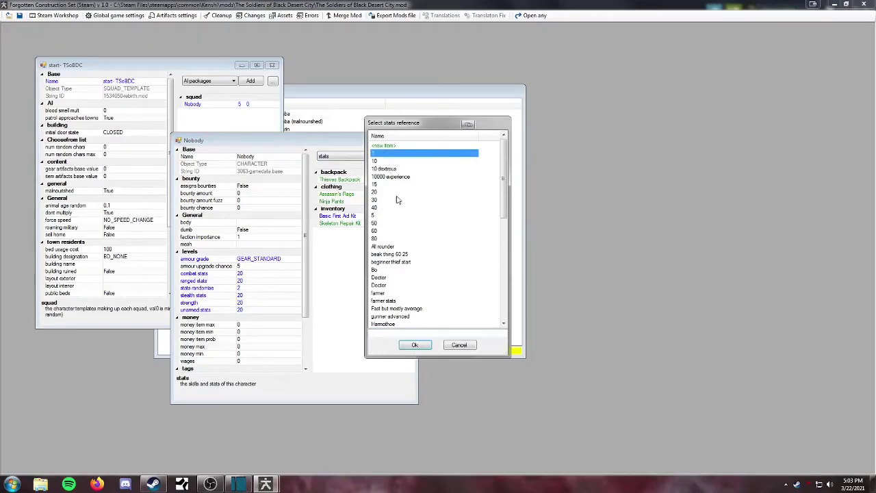
left_click(416, 346)
Examine the attributes and skills in the stats entry 1, and remove that entry from the Nobody character.
right_click(339, 239)
left_click(356, 246)
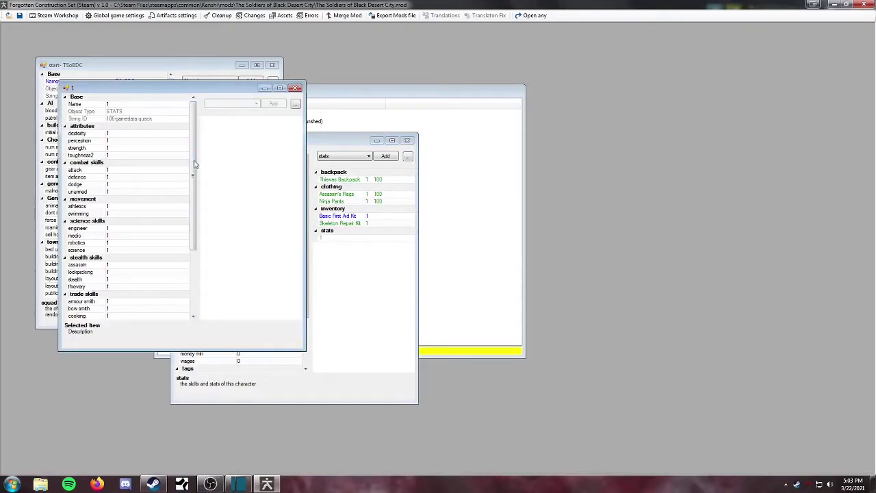
left_click_drag(194, 164, 180, 148)
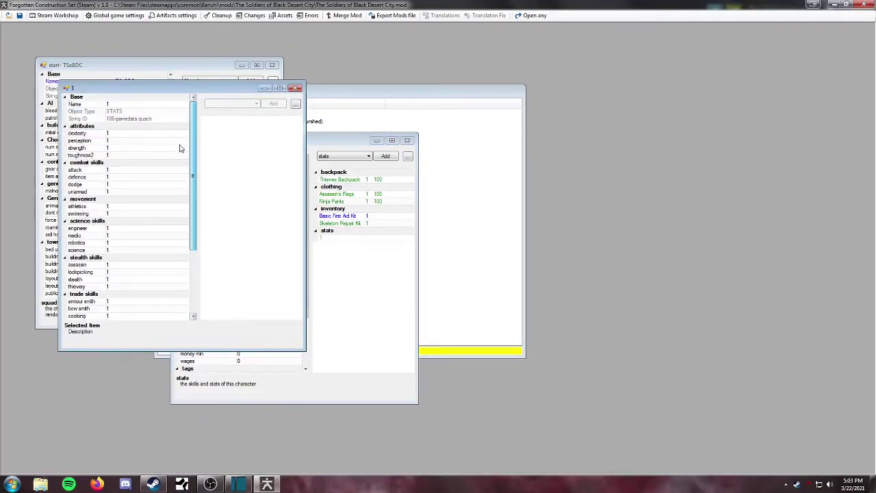
left_click(296, 88)
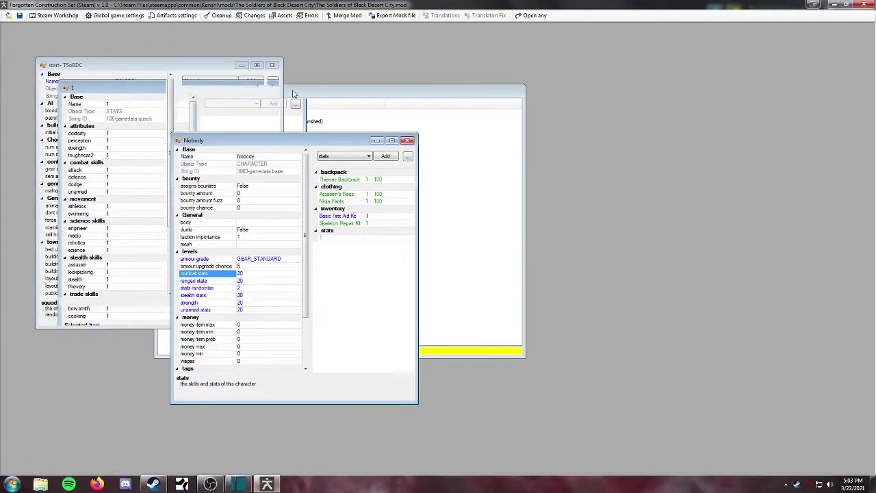
right_click(332, 239)
left_click(357, 254)
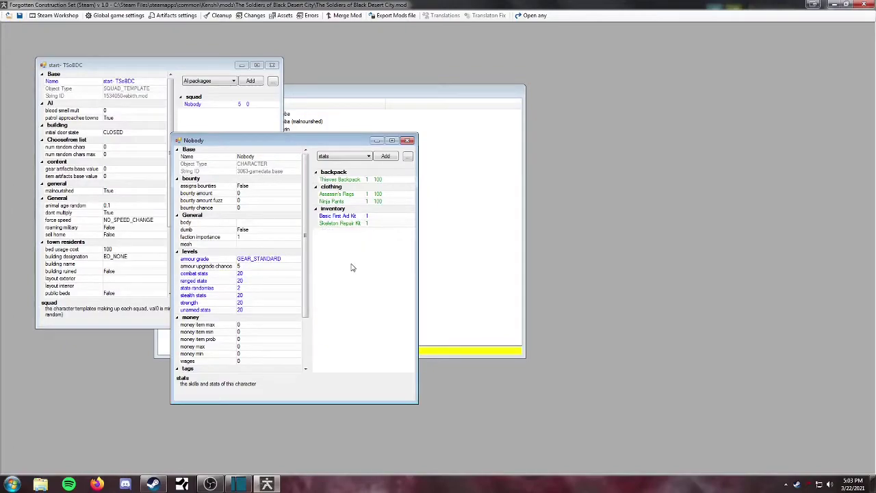
Add Skeleton Smiths as the Nobody character's weapon level.
left_click(362, 159)
left_click(355, 321)
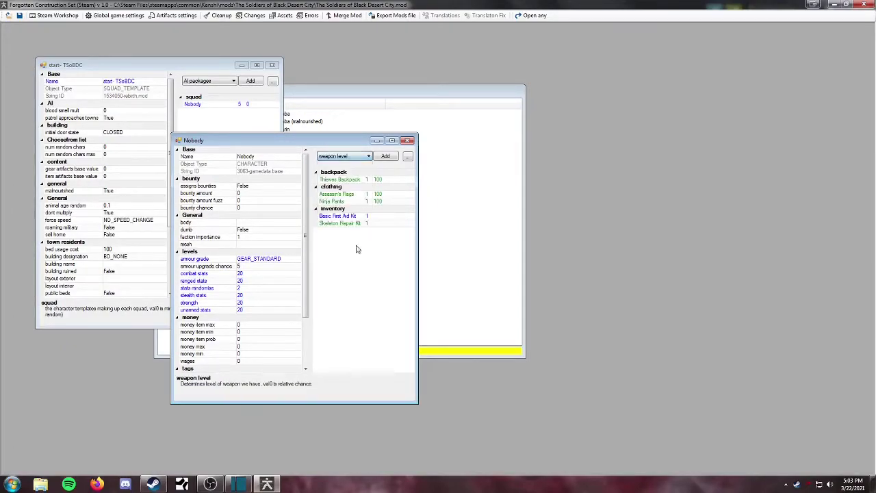
left_click(385, 156)
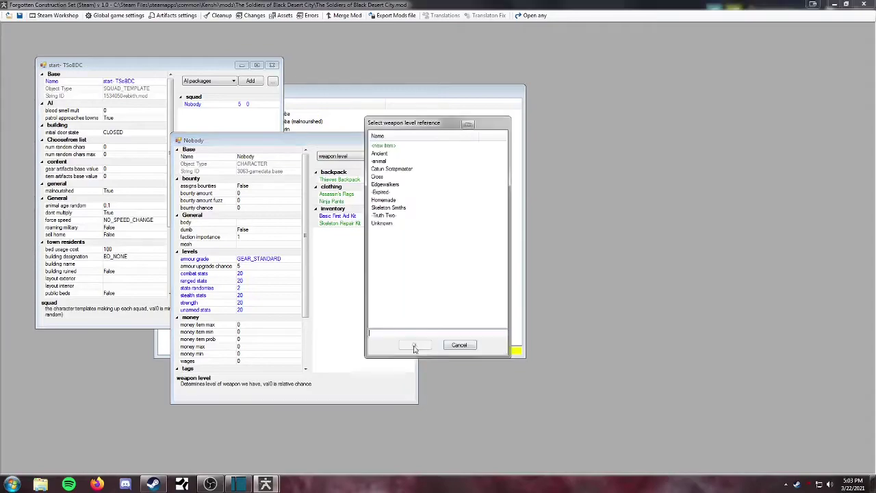
left_click(401, 208)
left_click(415, 344)
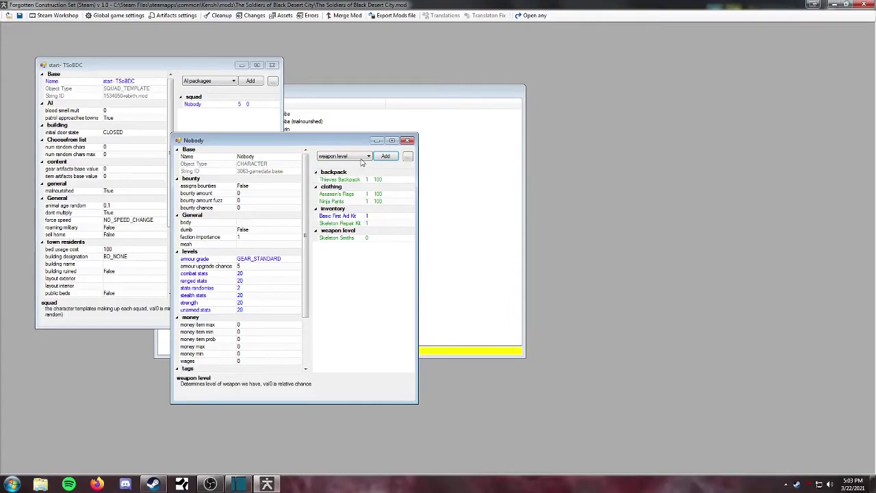
left_click(368, 237)
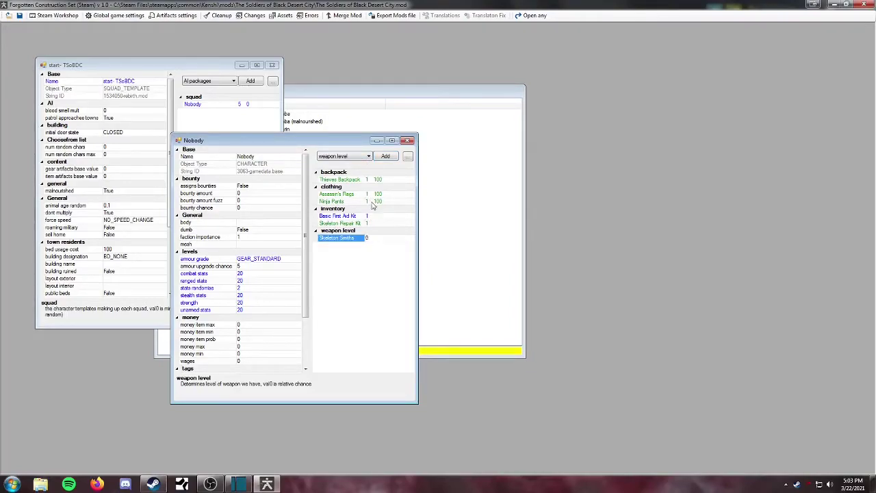
Find "nod" among the weapons, add a Nodachi to the Nobody character and close the character.
left_click(350, 157)
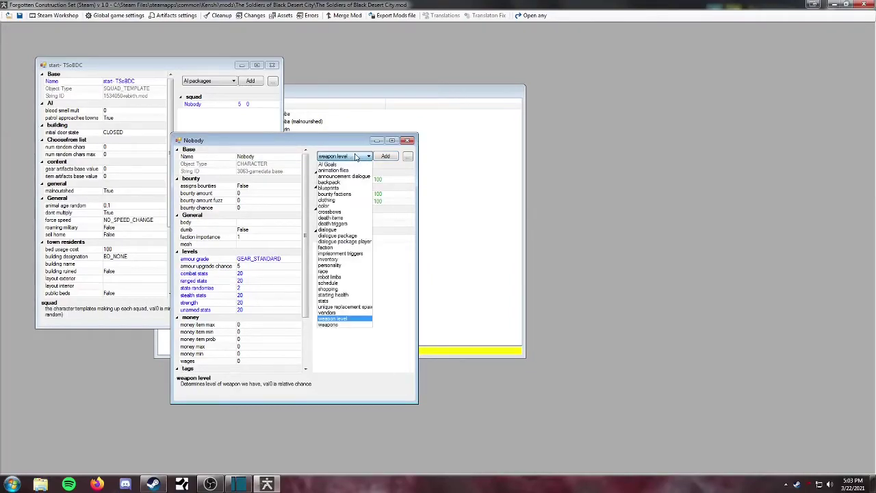
left_click(343, 325)
left_click(385, 157)
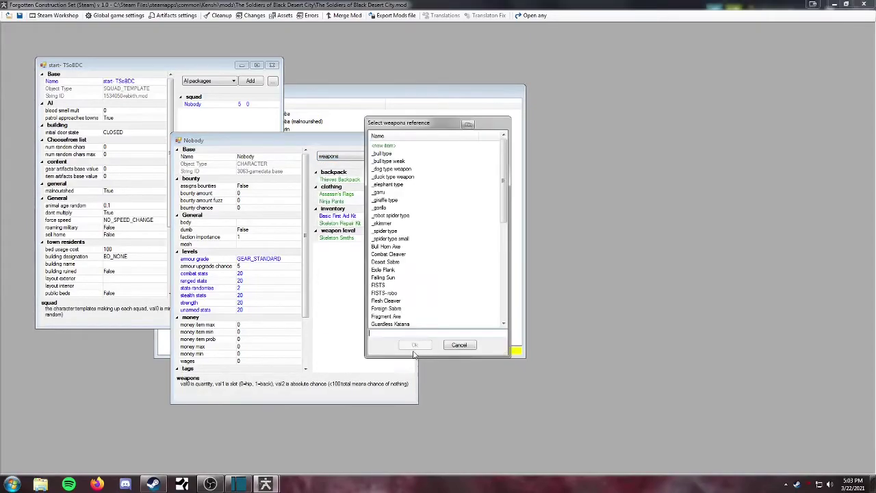
type("nod")
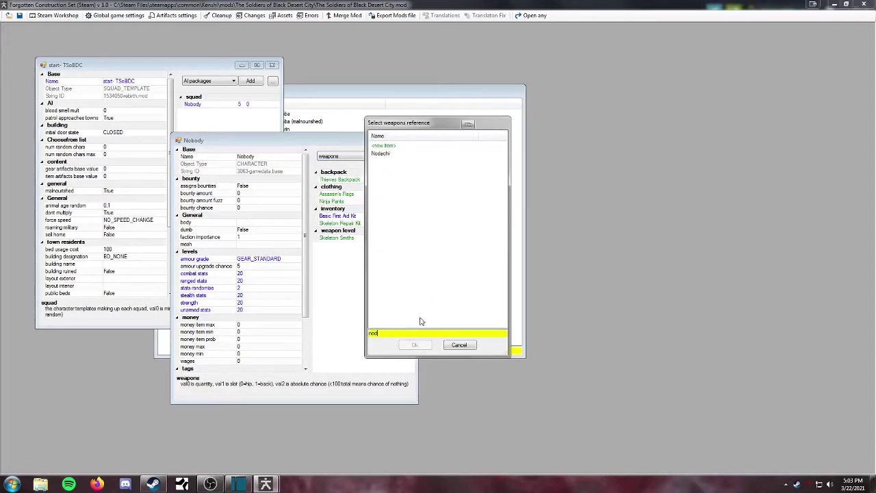
left_click(381, 153)
double_click(381, 153)
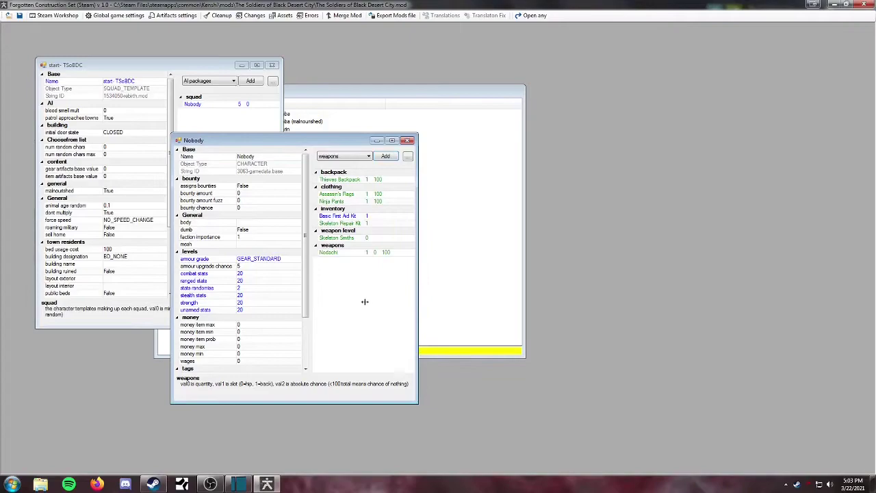
left_click(367, 252)
left_click(407, 141)
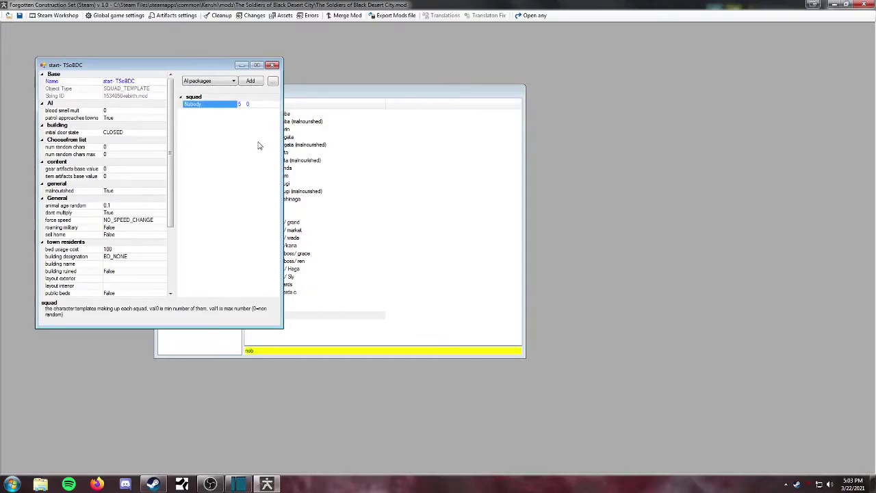
left_click(215, 82)
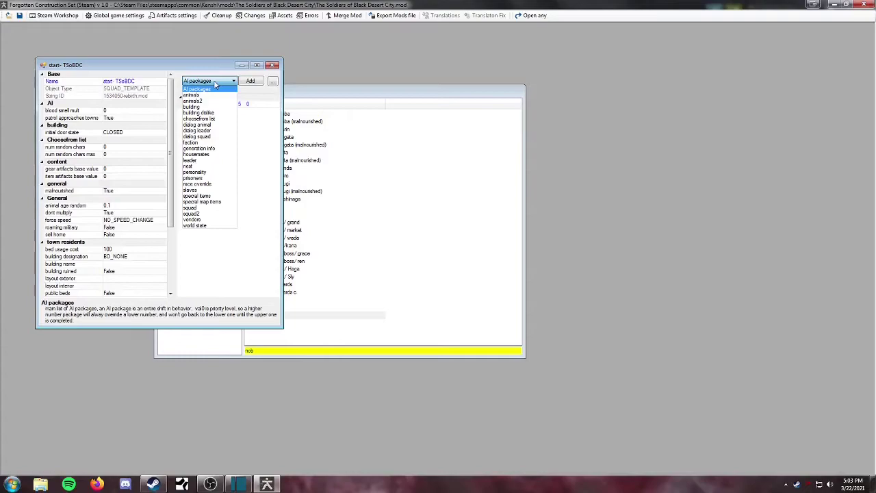
left_click(287, 276)
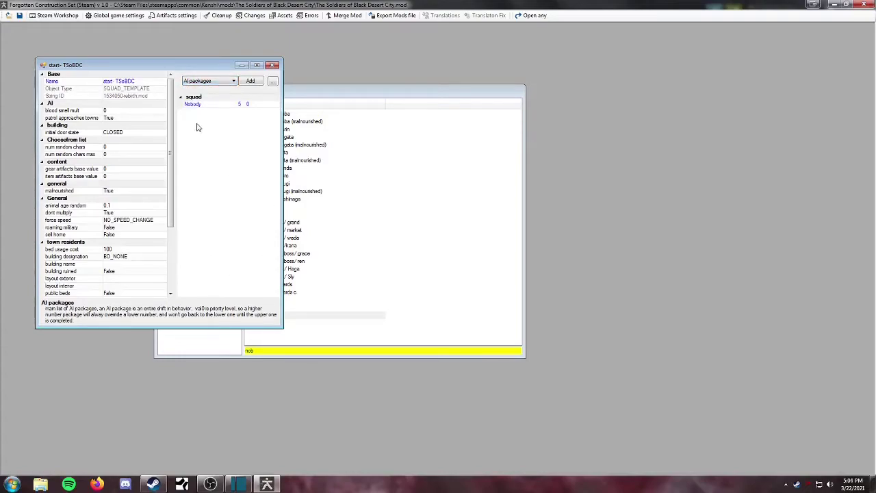
Rename the Nobody character in the start- TSoBDC squad to TSoBDC.
left_click(208, 106)
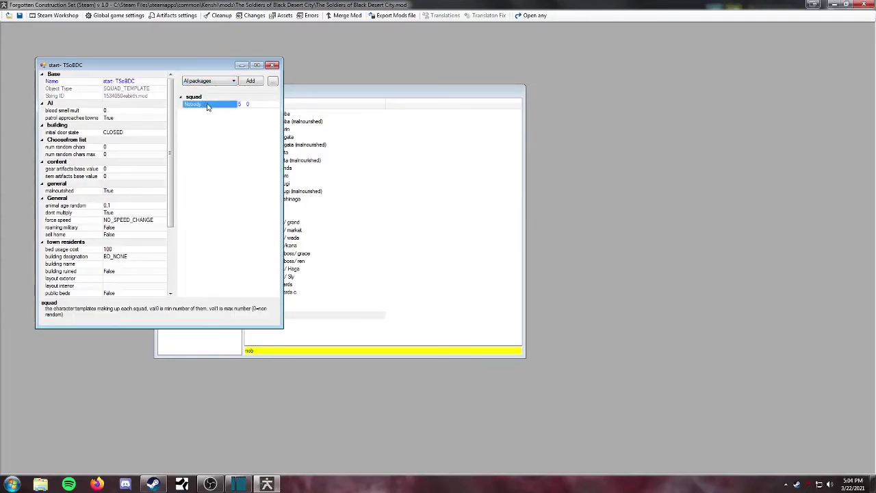
double_click(208, 106)
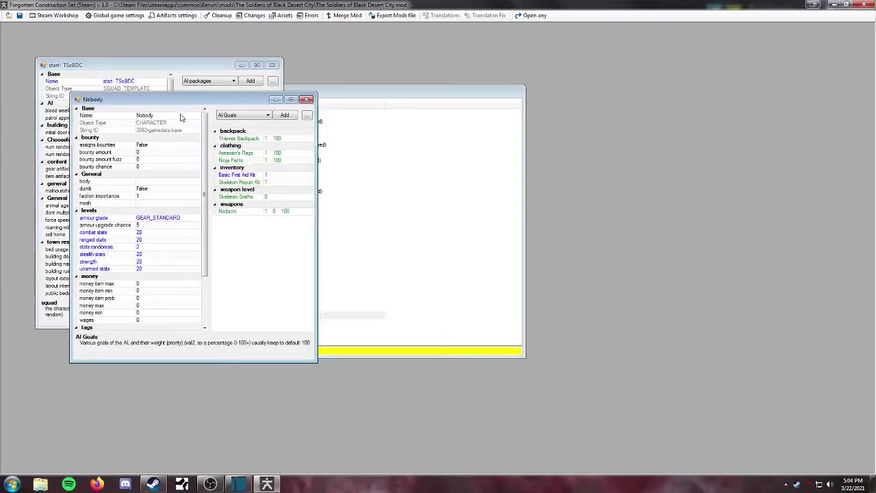
left_click(180, 115)
double_click(178, 115)
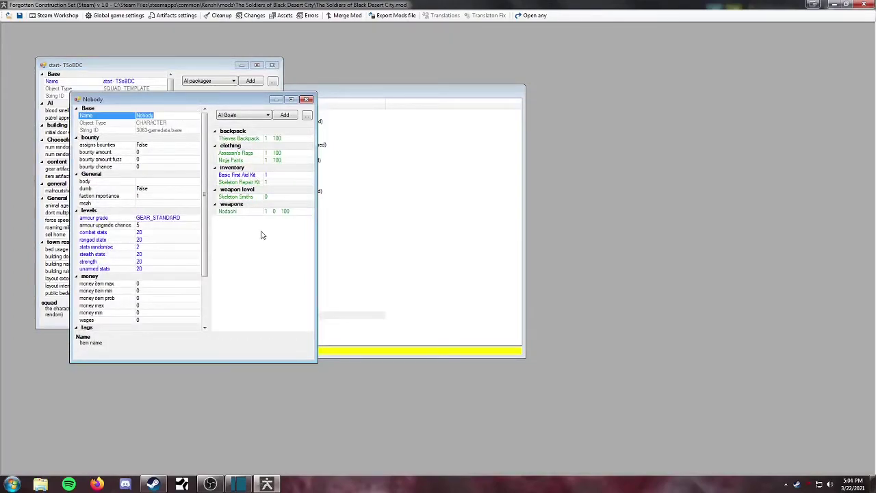
type("TSoBDC")
left_click(307, 99)
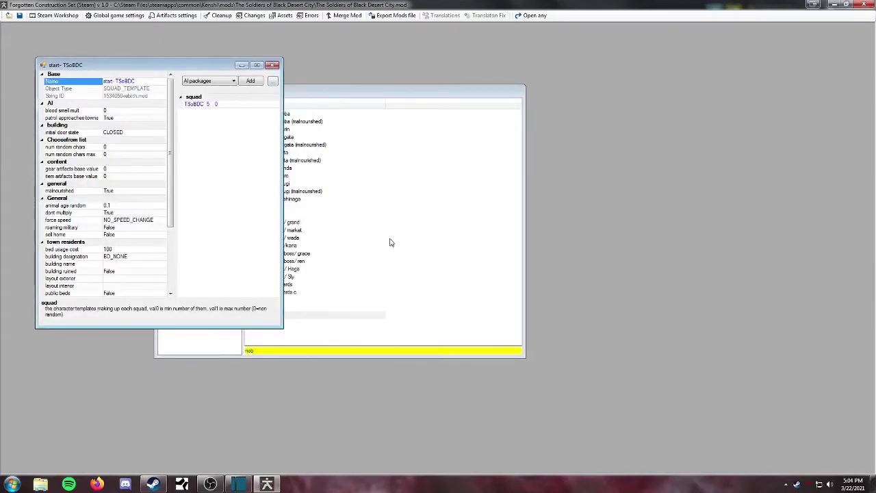
Close the start- TSoBDC squad template and clear the "nob" filter from the squads list.
left_click(391, 243)
left_click(272, 65)
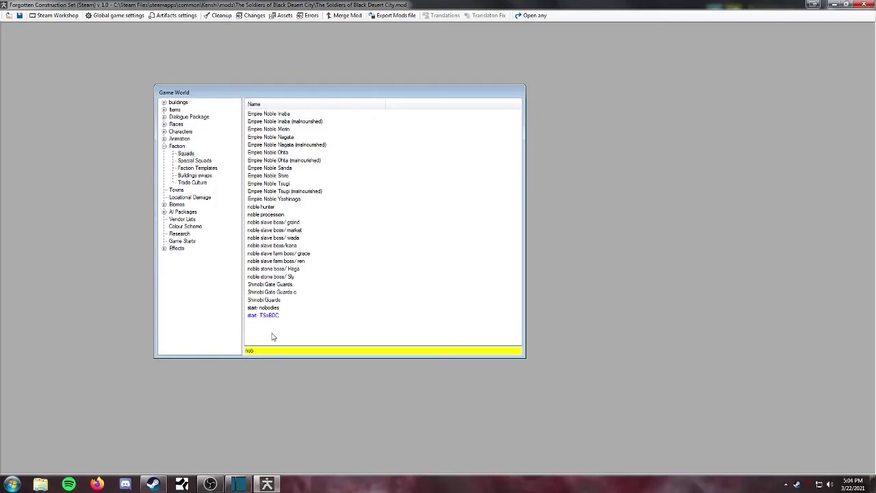
key("BackSpace")
key("BackSpace")
key("BackSpace")
key("BackSpace")
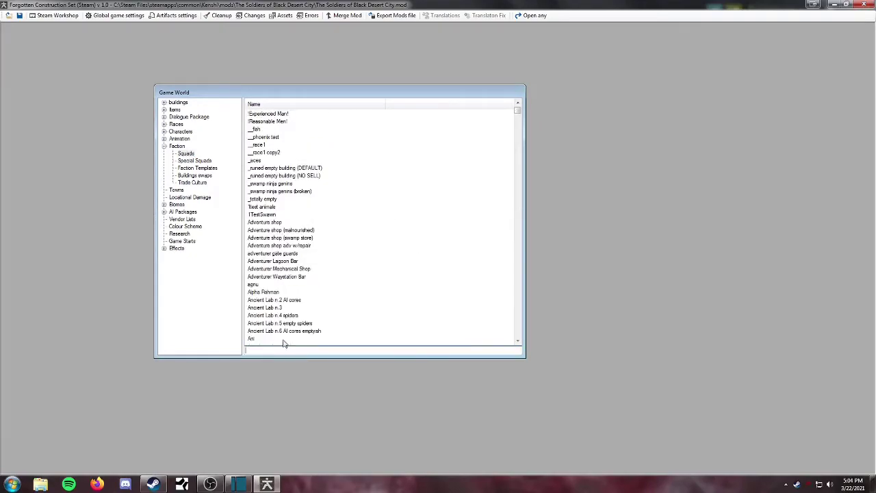
Add start- TSoBDC as the starting squad of The Soldiers of Black Desert City game start, finding it with "TSoB".
left_click(196, 243)
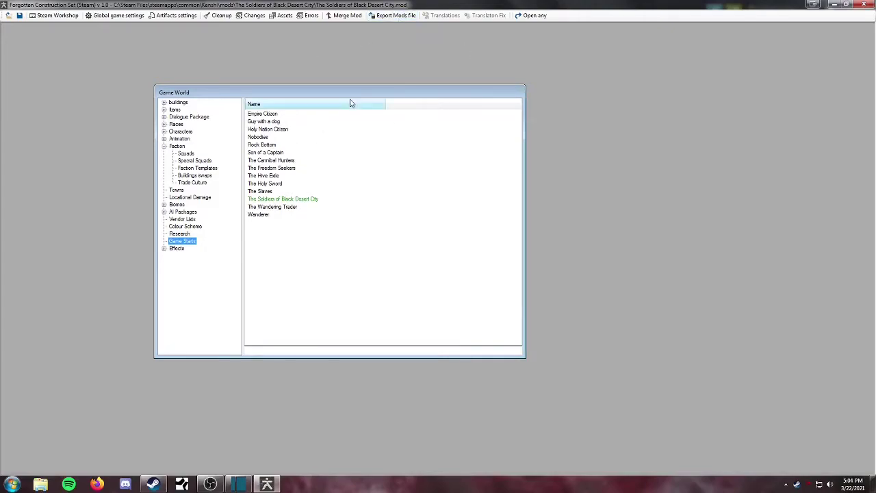
double_click(297, 199)
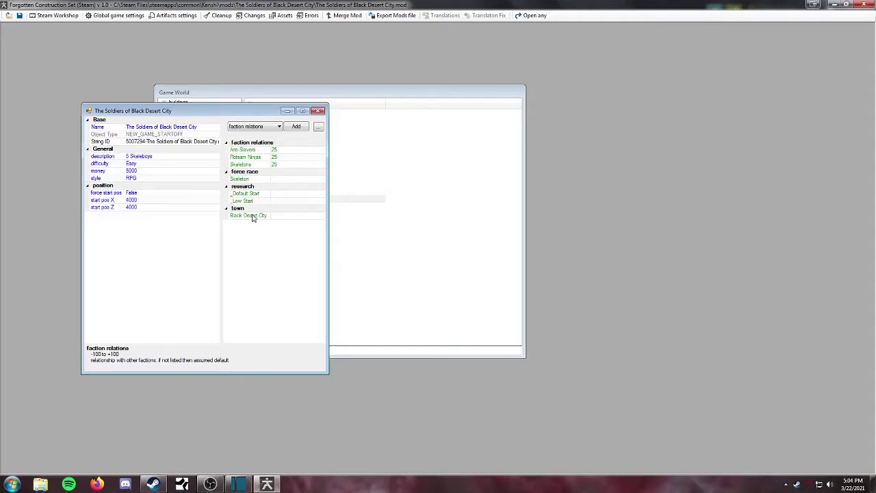
left_click(251, 129)
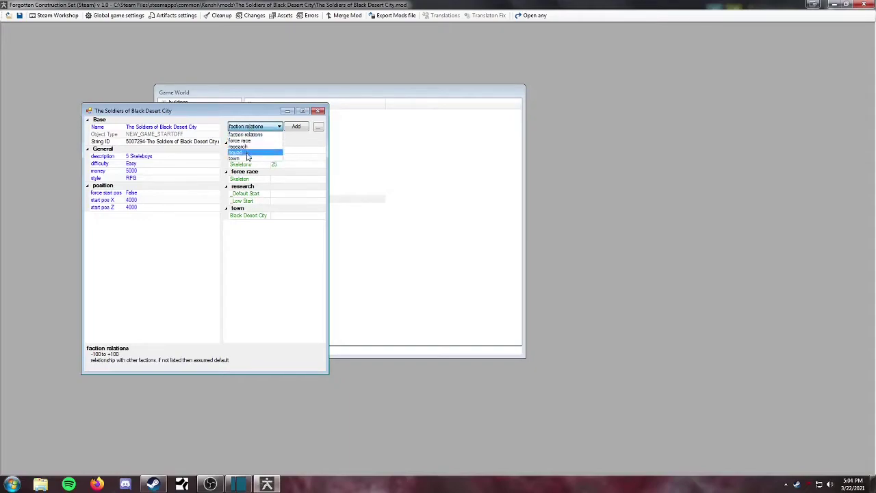
left_click(248, 152)
left_click(295, 127)
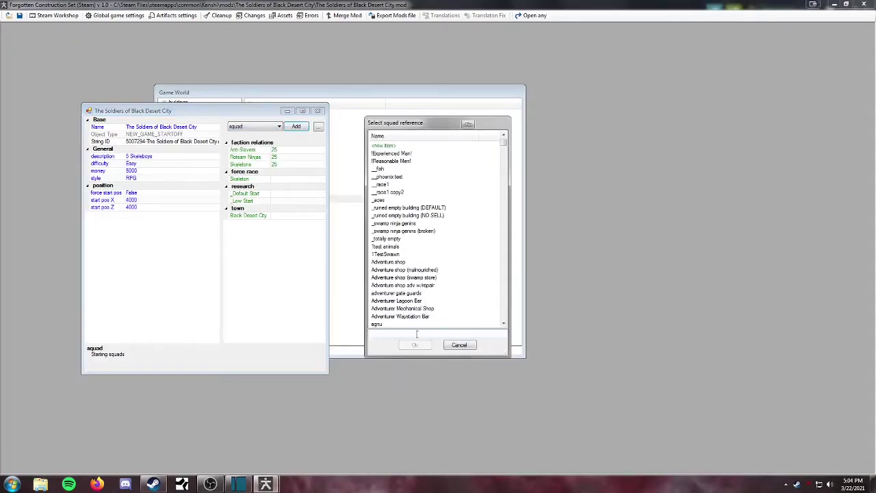
left_click(415, 333)
type("TS")
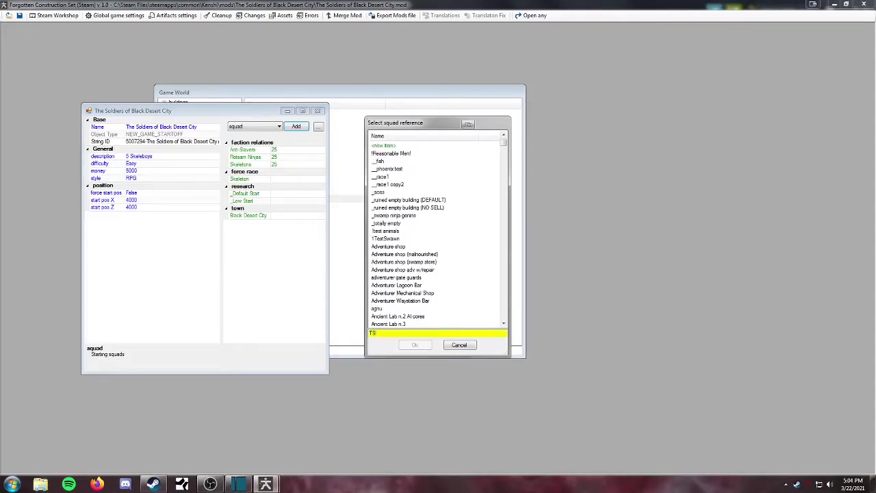
type("oB")
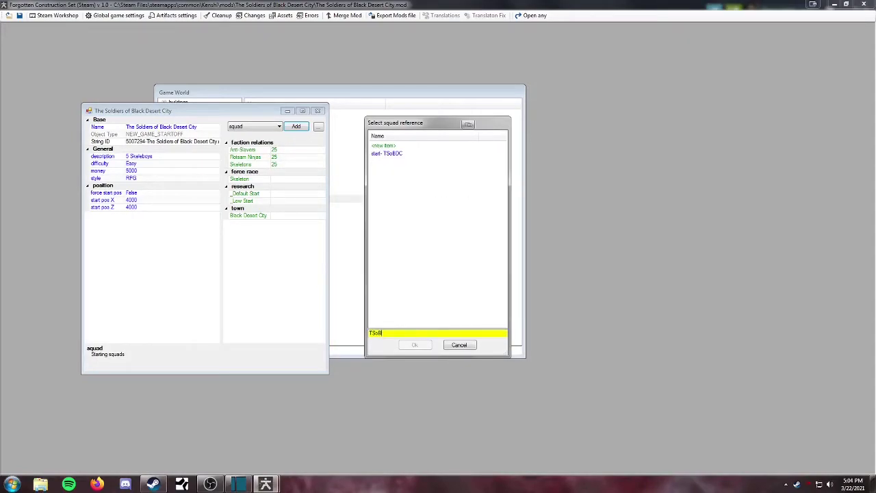
left_click(392, 155)
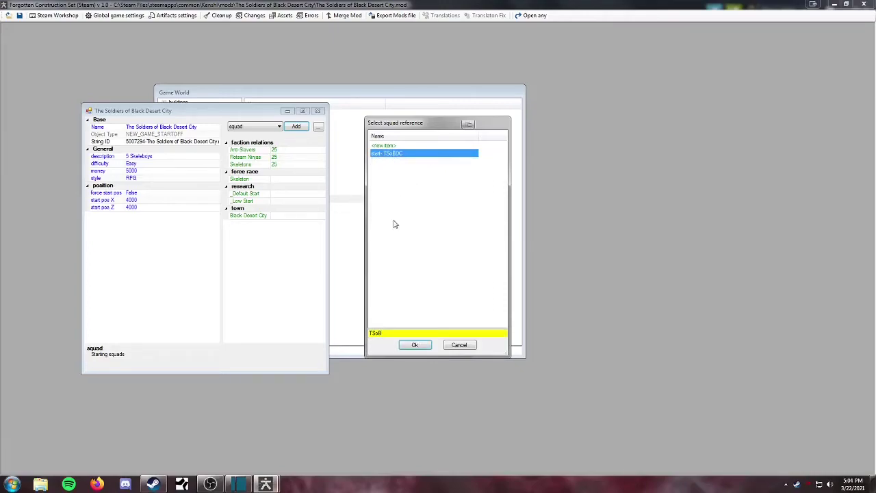
left_click(415, 345)
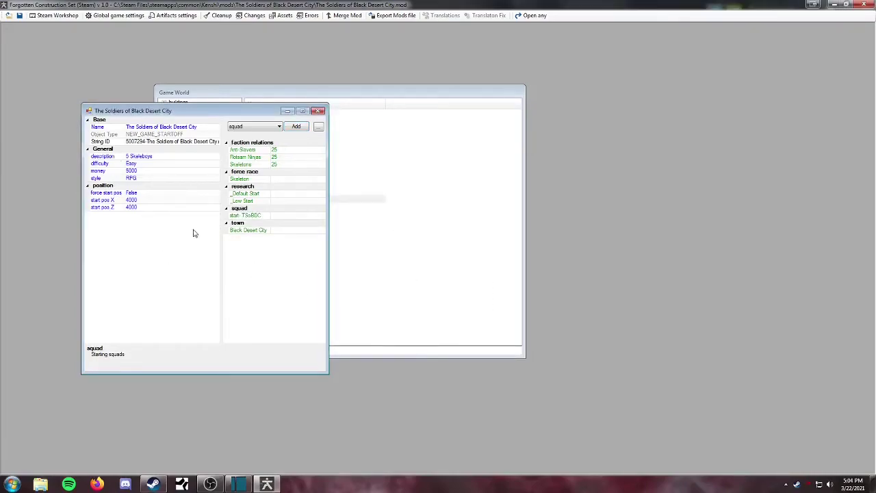
Save the mod with the game start's window closed and exit the mod editor.
left_click(318, 111)
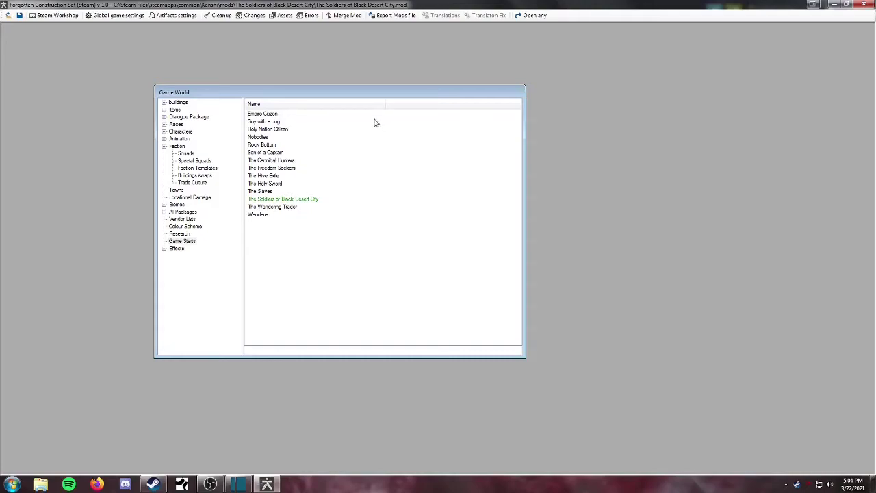
left_click(20, 16)
left_click_drag(422, 99, 430, 80)
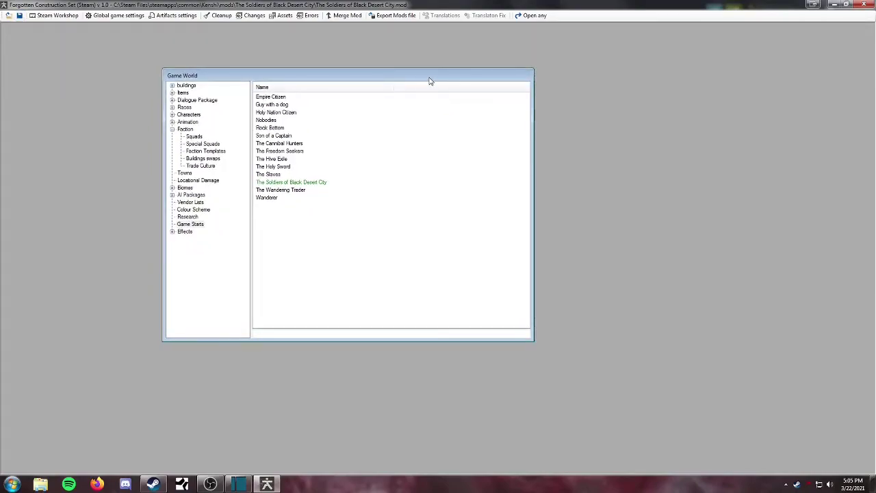
left_click(861, 4)
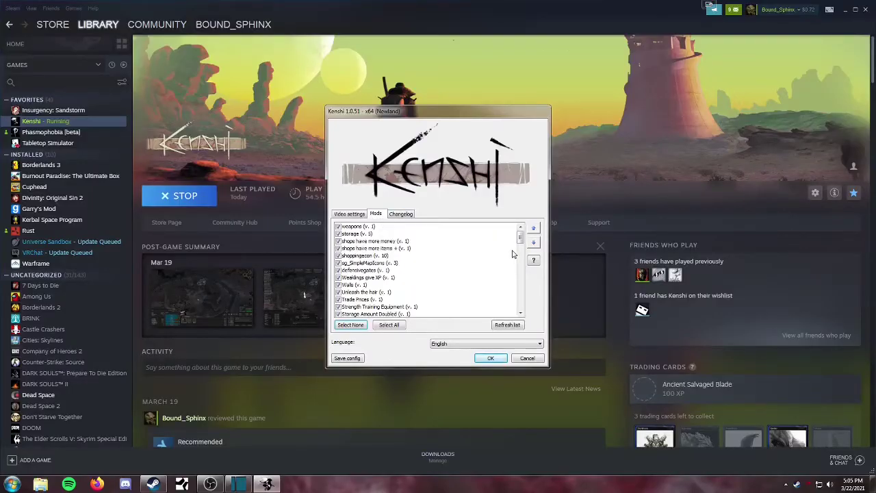
Switch to the Kenshi launcher, make sure The Soldiers of Black Desert City is enabled among the mods, and launch the game.
left_click_drag(520, 237, 521, 312)
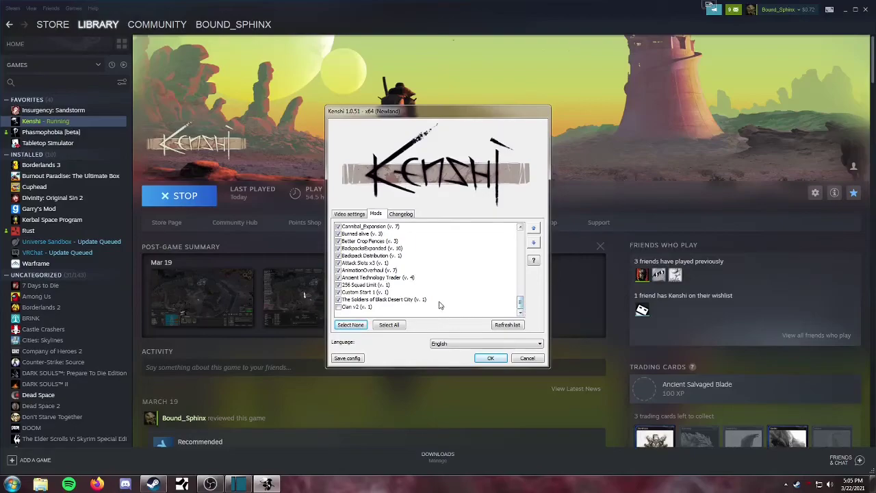
left_click(339, 297)
scroll(510, 249, "down", 10)
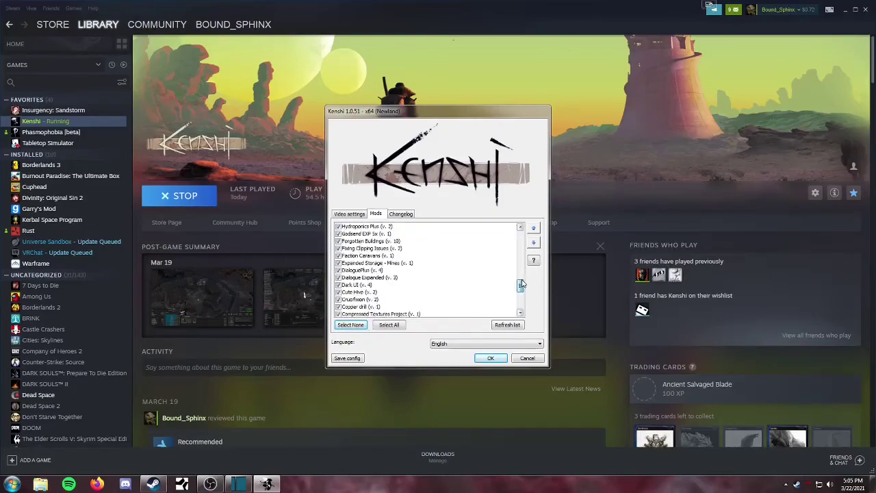
left_click(335, 300)
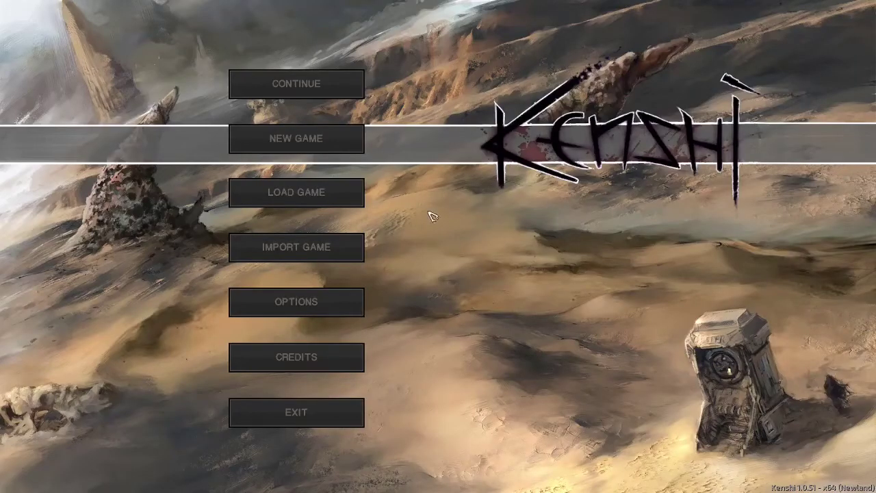
Begin a new game with The Soldiers of Black Desert City as the chosen beginning.
left_click(325, 145)
left_click(688, 52)
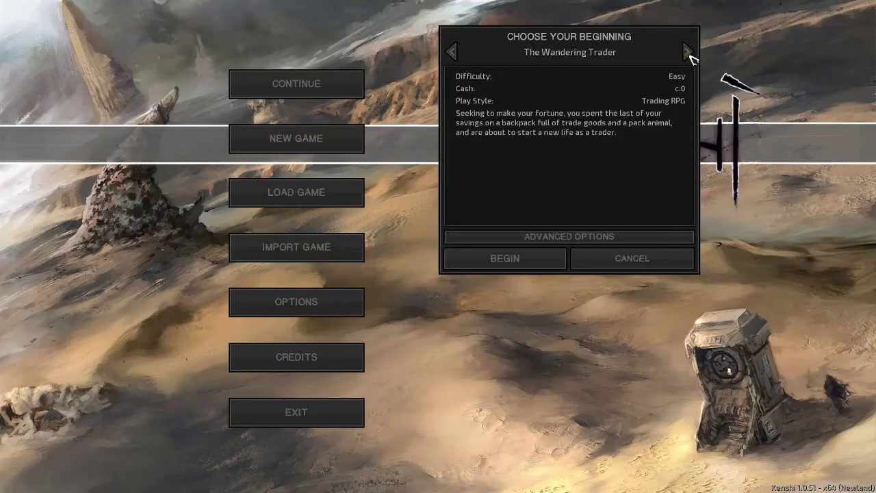
left_click(688, 52)
left_click(688, 53)
left_click(688, 52)
left_click(688, 53)
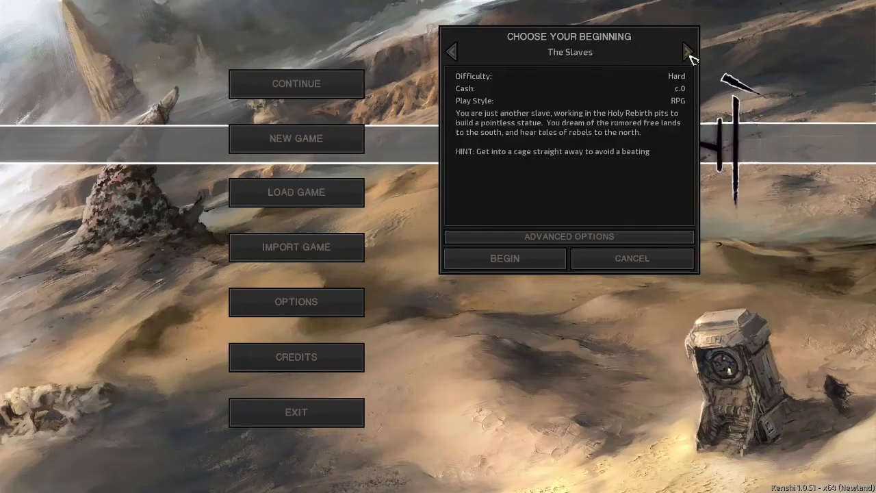
left_click(688, 53)
left_click(689, 53)
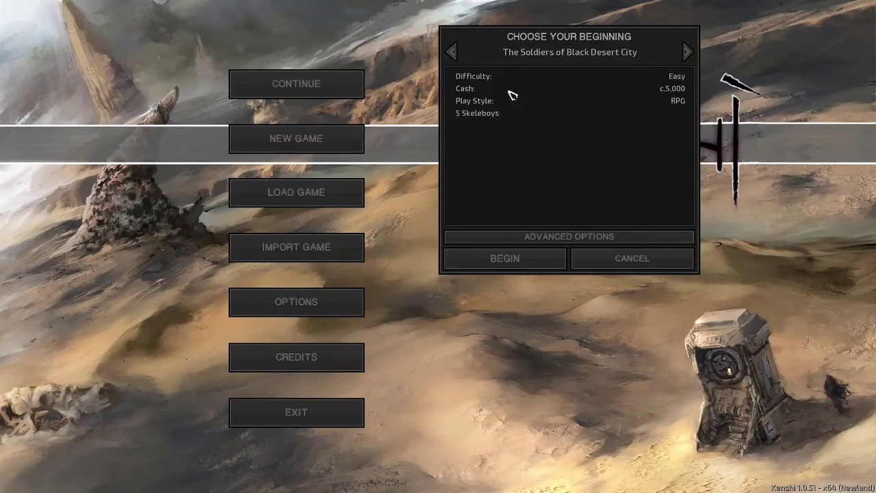
left_click(522, 262)
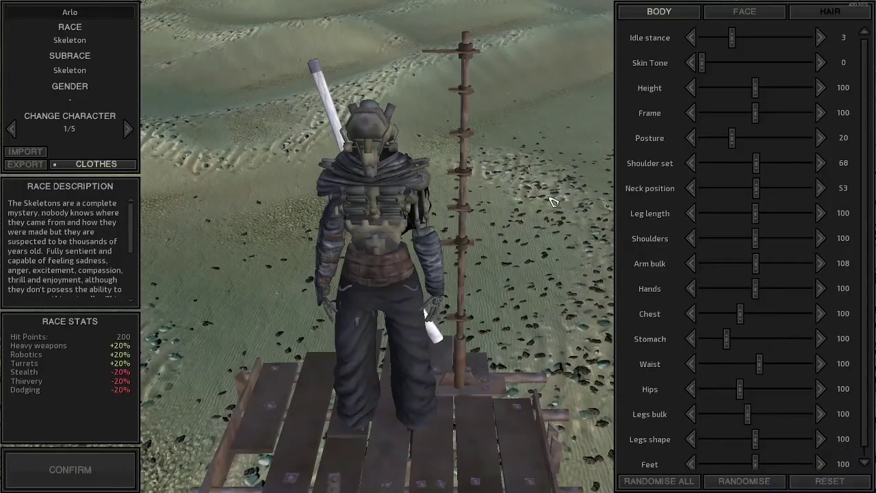
Go through the squad's characters in the character editor up to the fifth one.
left_click(128, 133)
left_click(128, 133)
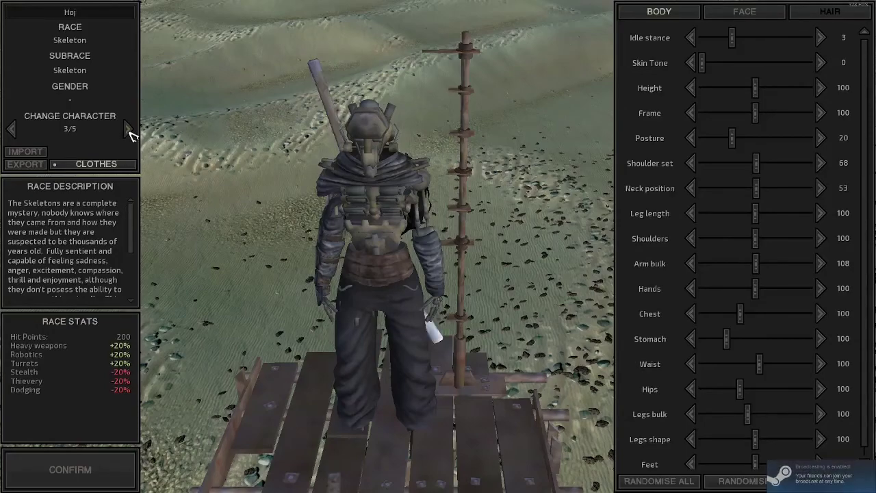
left_click(129, 133)
left_click(129, 133)
Inspect the fifth skeleton with clothes hidden and shown again, and confirm the squad's appearance.
middle_click_drag(333, 212, 274, 185)
left_click(95, 164)
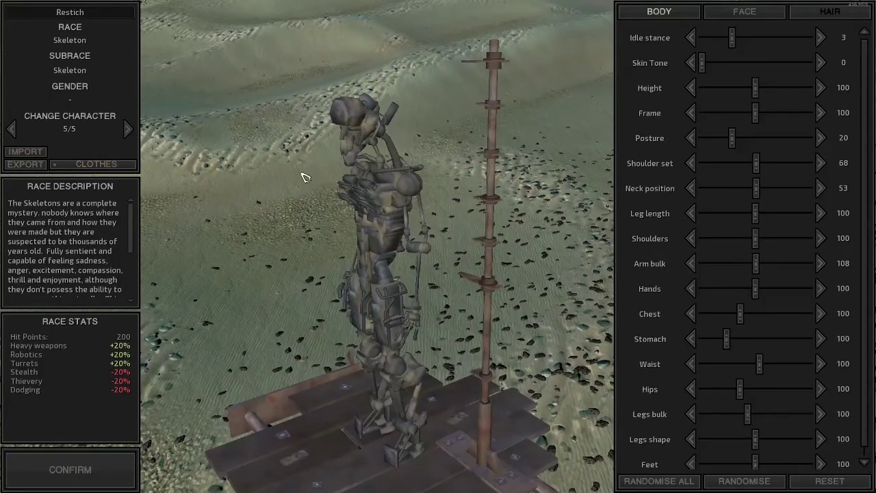
left_click(96, 164)
middle_click_drag(445, 190, 353, 190)
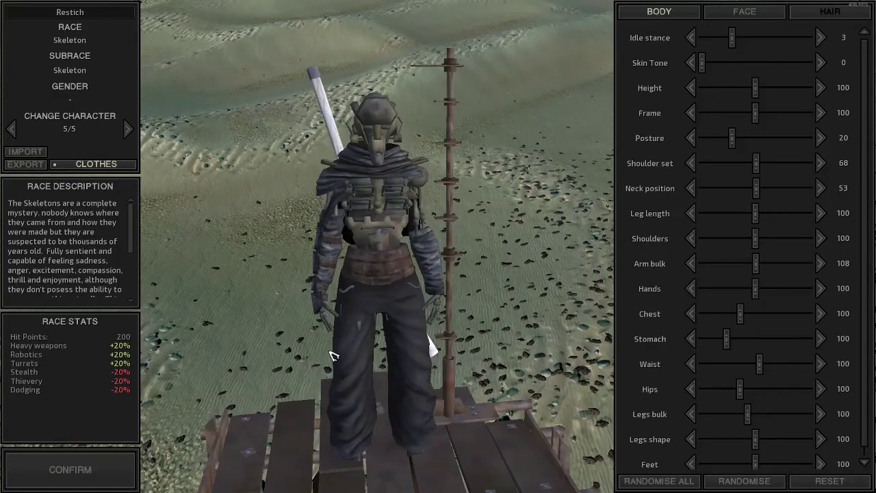
left_click(89, 478)
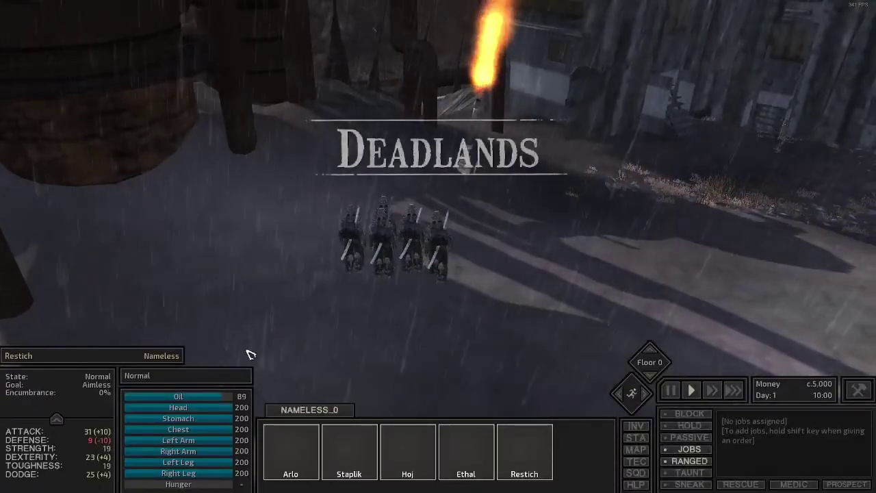
Examine the first squad member's inventory, including the Thieves Backpack, Nodachi and Skeleton Repair Kit, and close it.
left_click(296, 467)
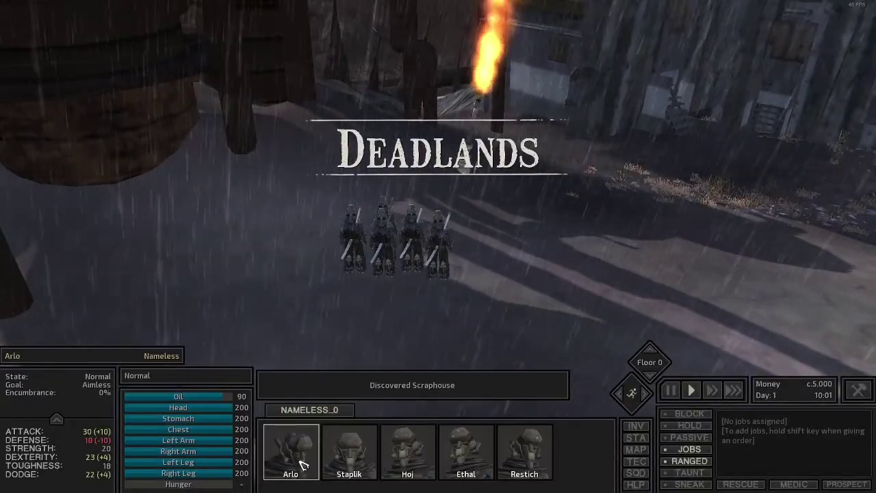
key("i")
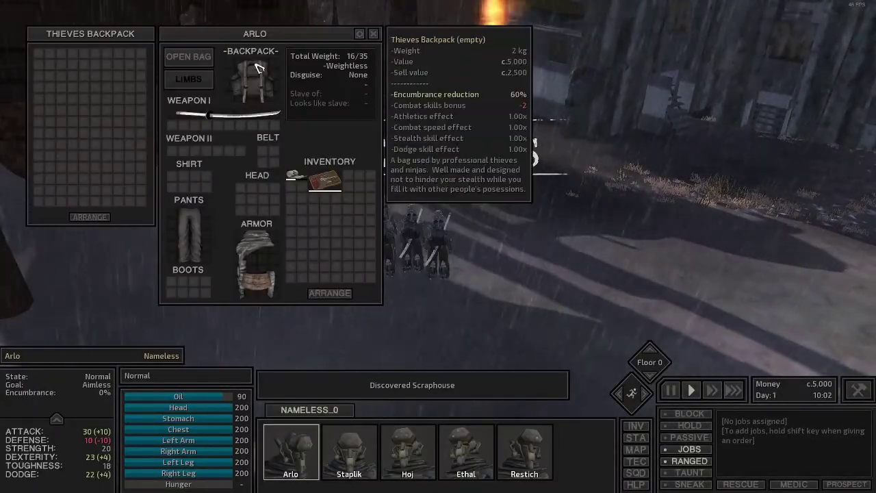
mouse_move(241, 293)
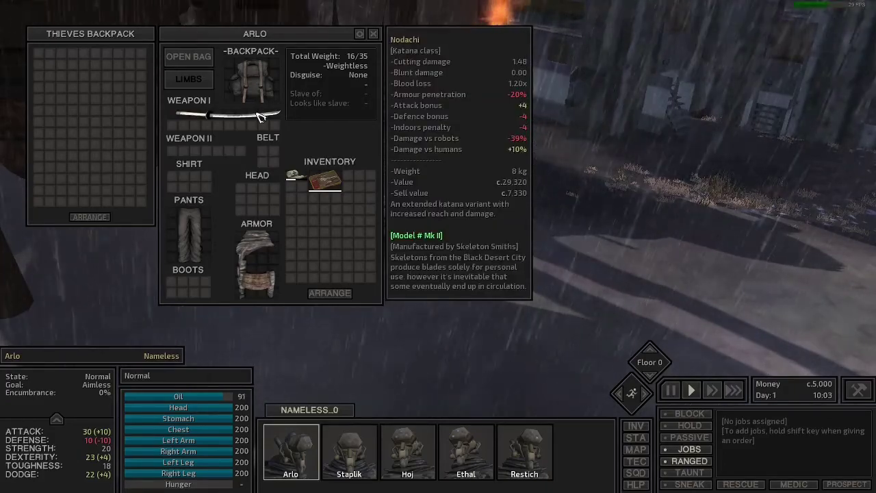
mouse_move(343, 180)
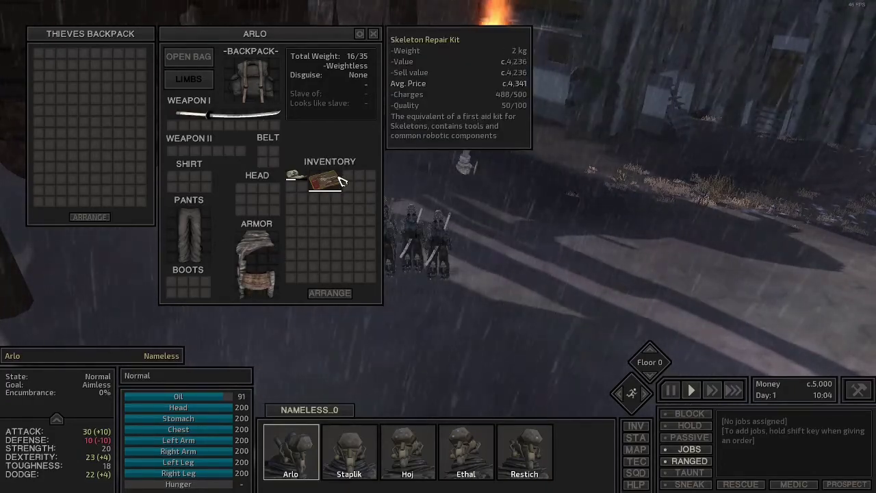
key("i")
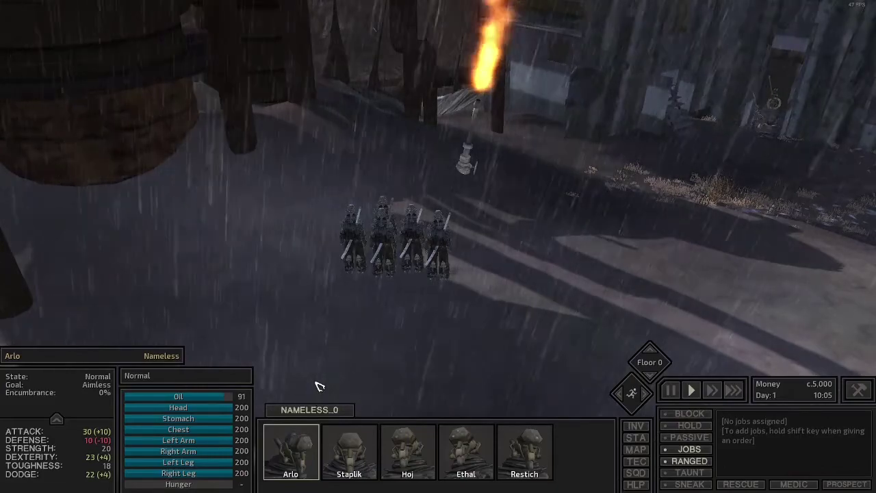
Cycle the selection through all five squad members back to the first to compare their stats.
key("Tab")
key("Tab")
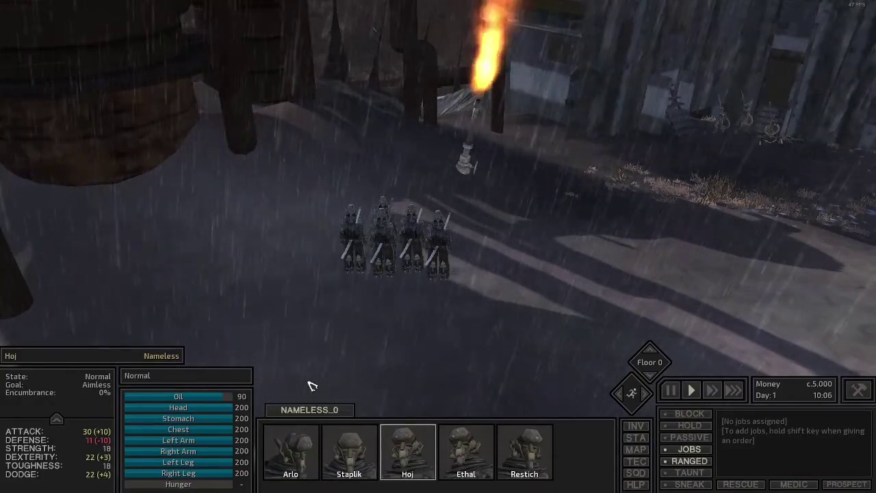
key("Tab")
key("Tab")
key("Tab")
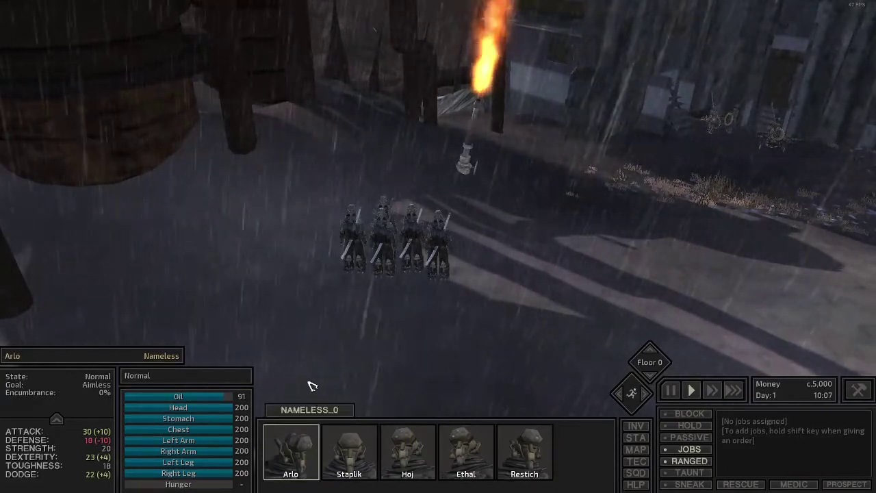